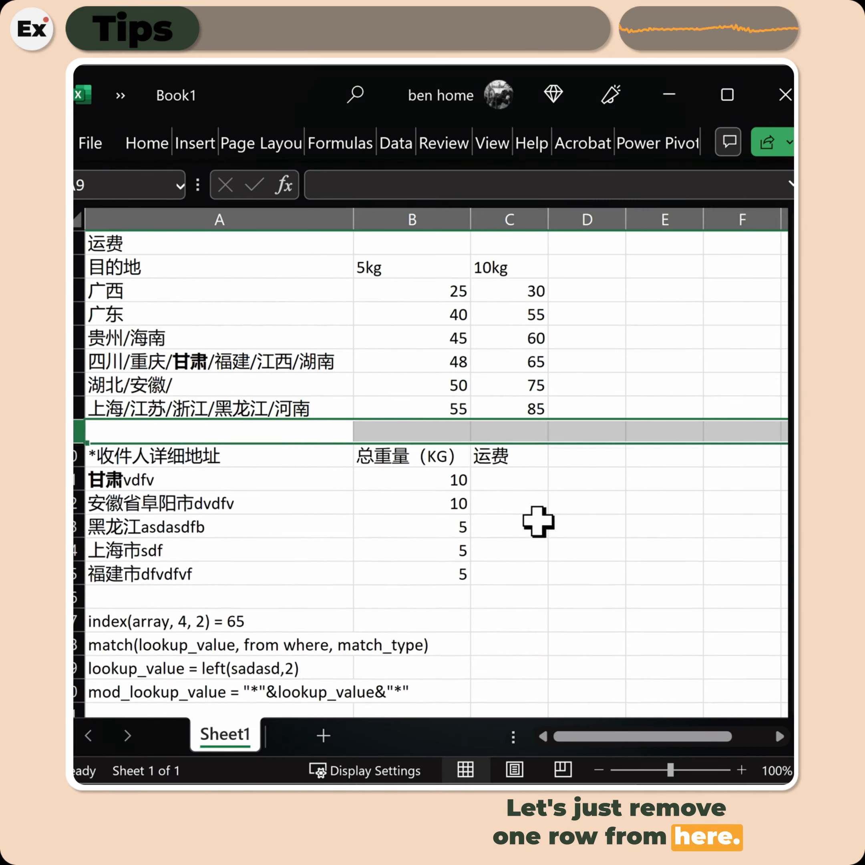
Start an INDEX formula in C11 with the shipping rates B3:C8 as its array, locked as $B$3:$C$8
click(587, 526)
click(496, 479)
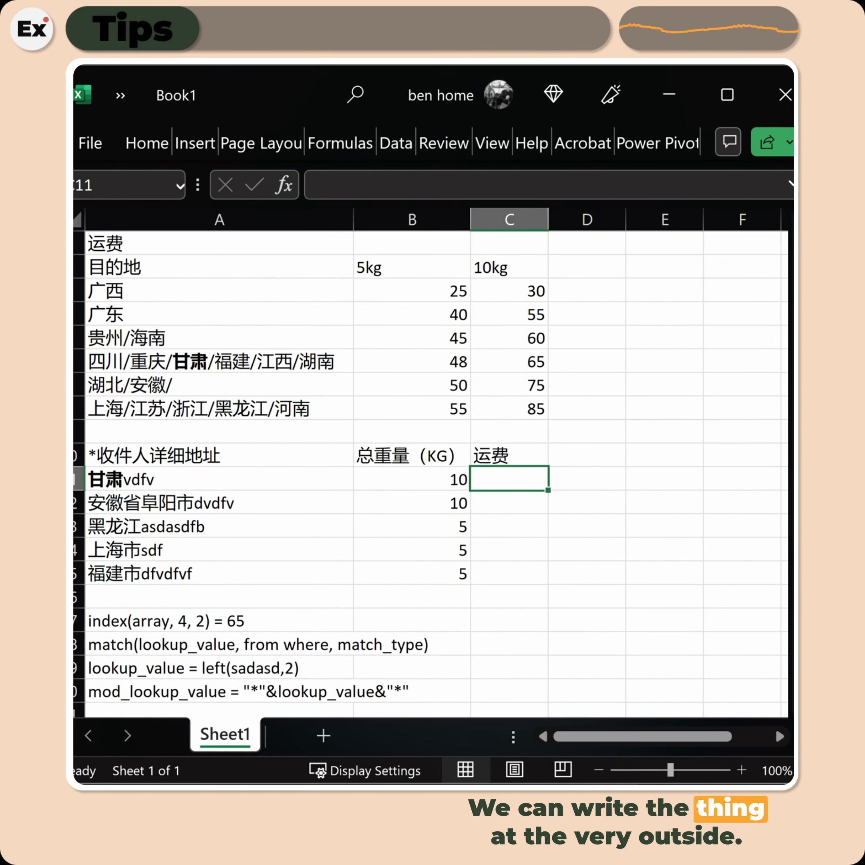
text(=)
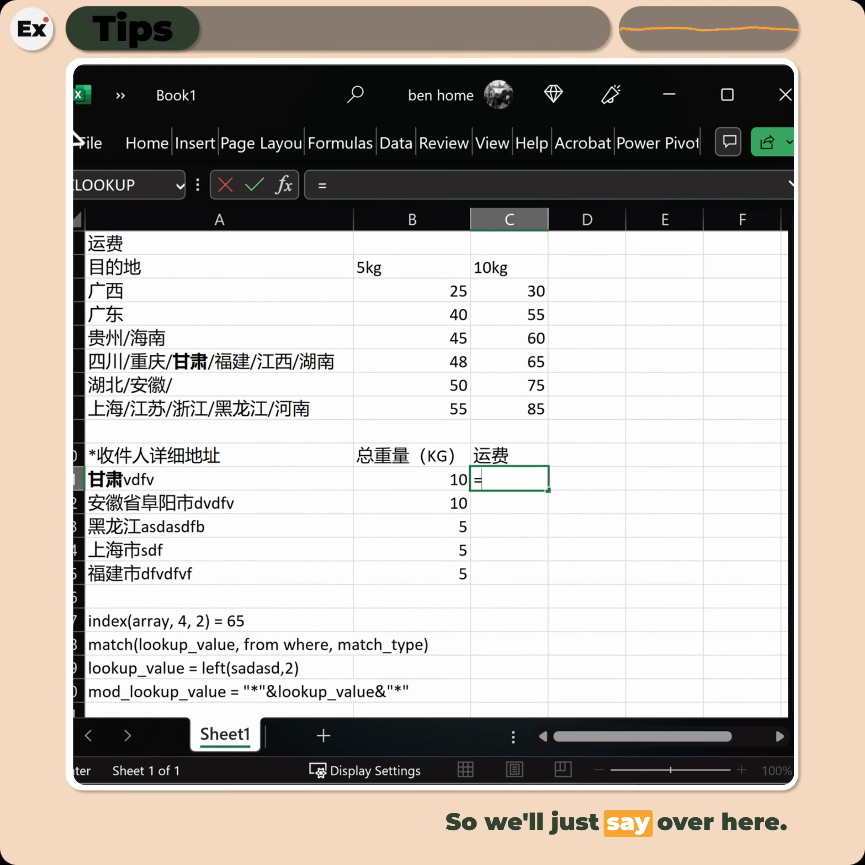
text(index)
key(Tab)
drag(459, 291, 525, 407)
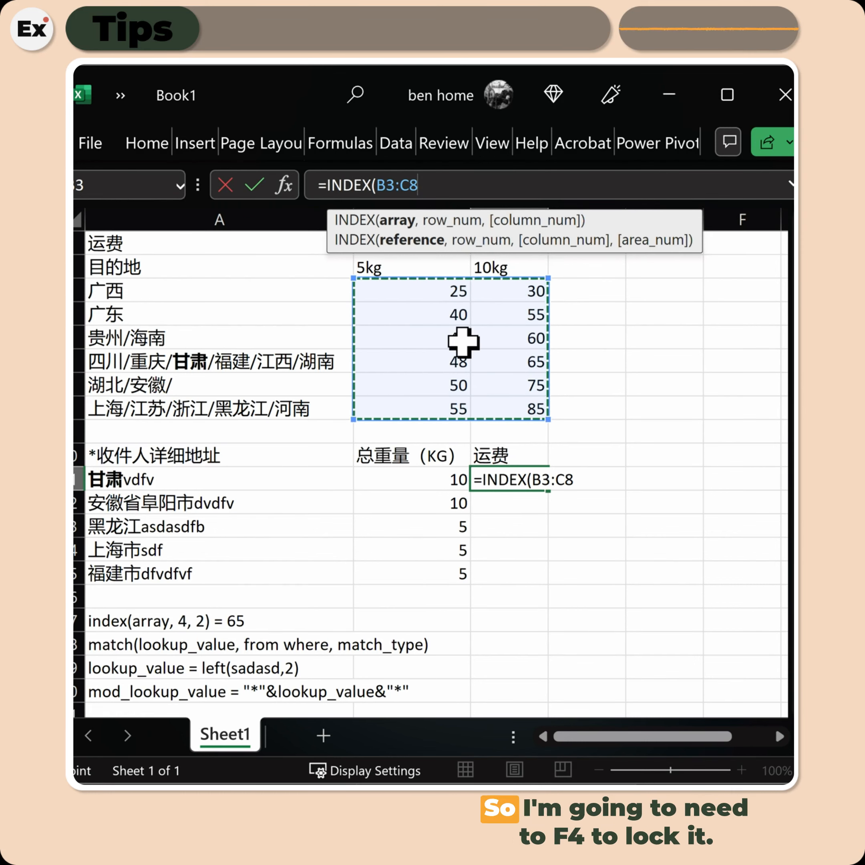
key(F4)
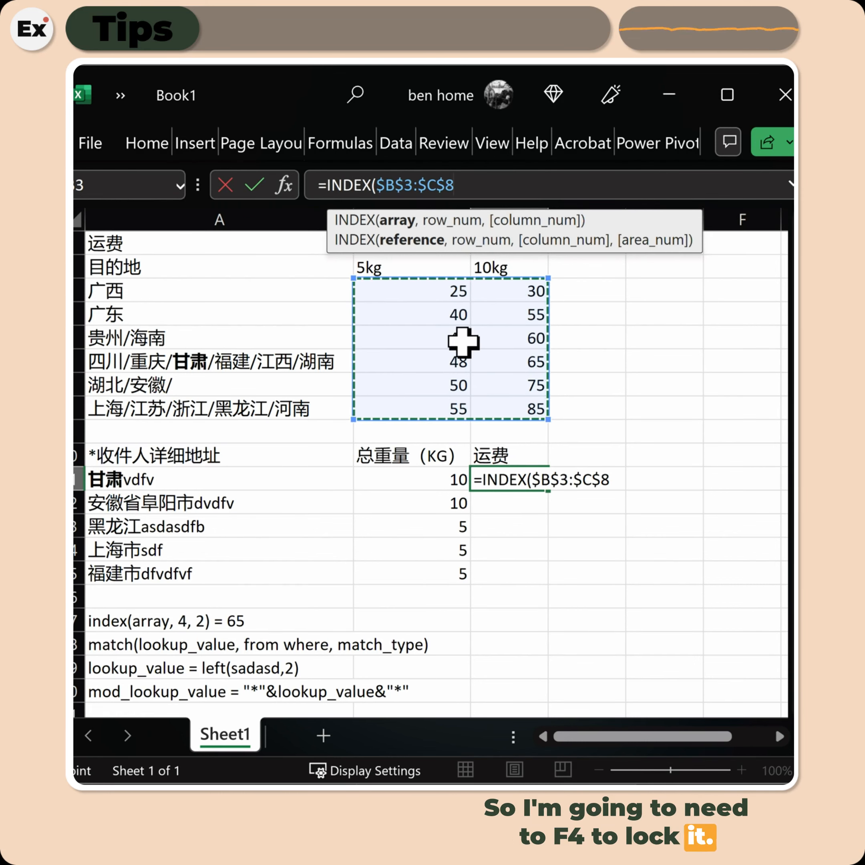
text(,)
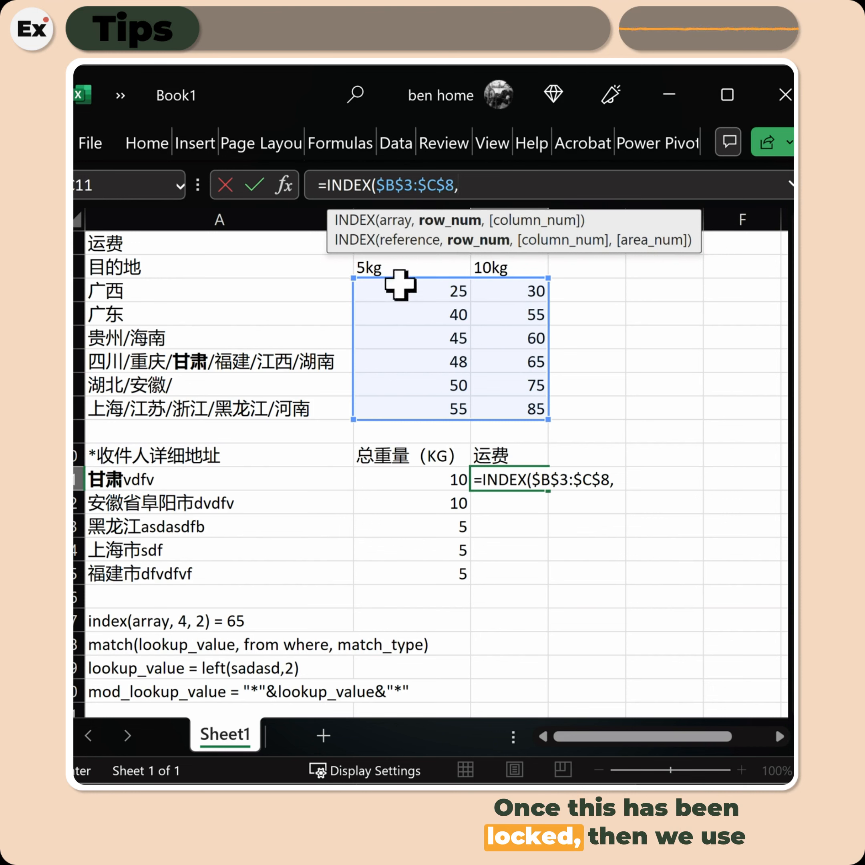
Add a MATCH function for the row number, using LEFT(A11,2) as its lookup value
text(matc)
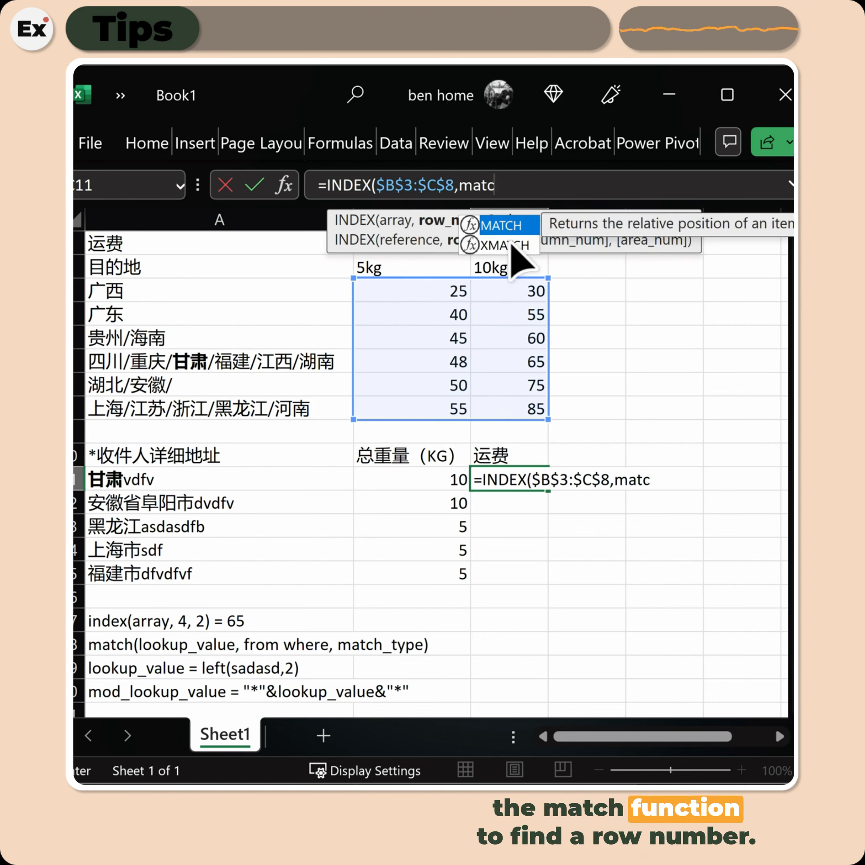
key(Tab)
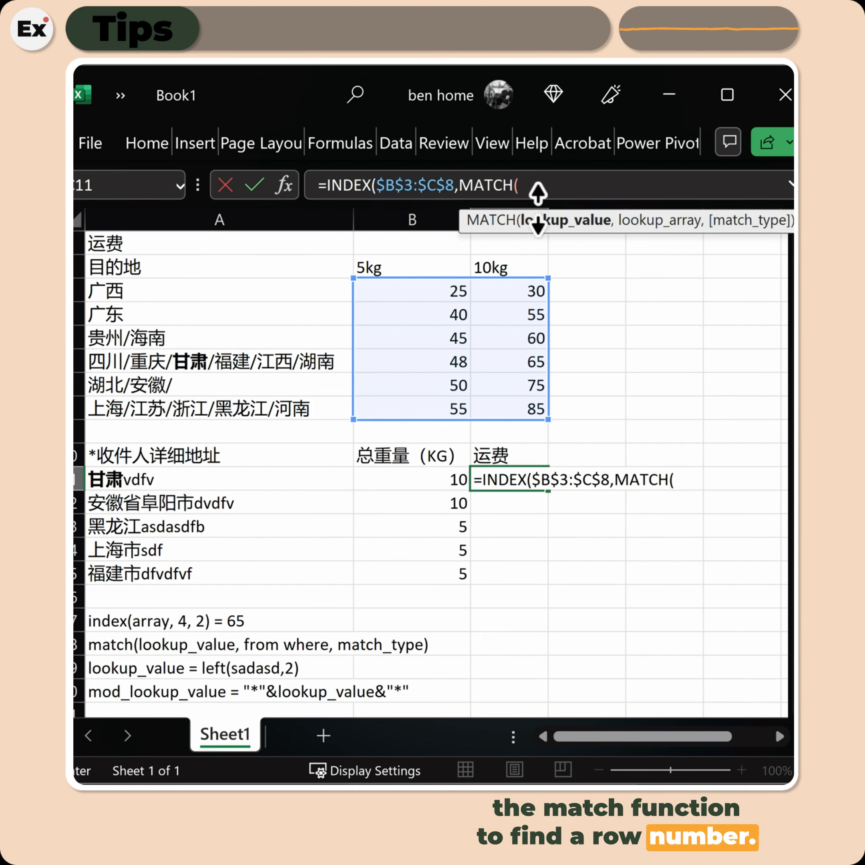
click(142, 485)
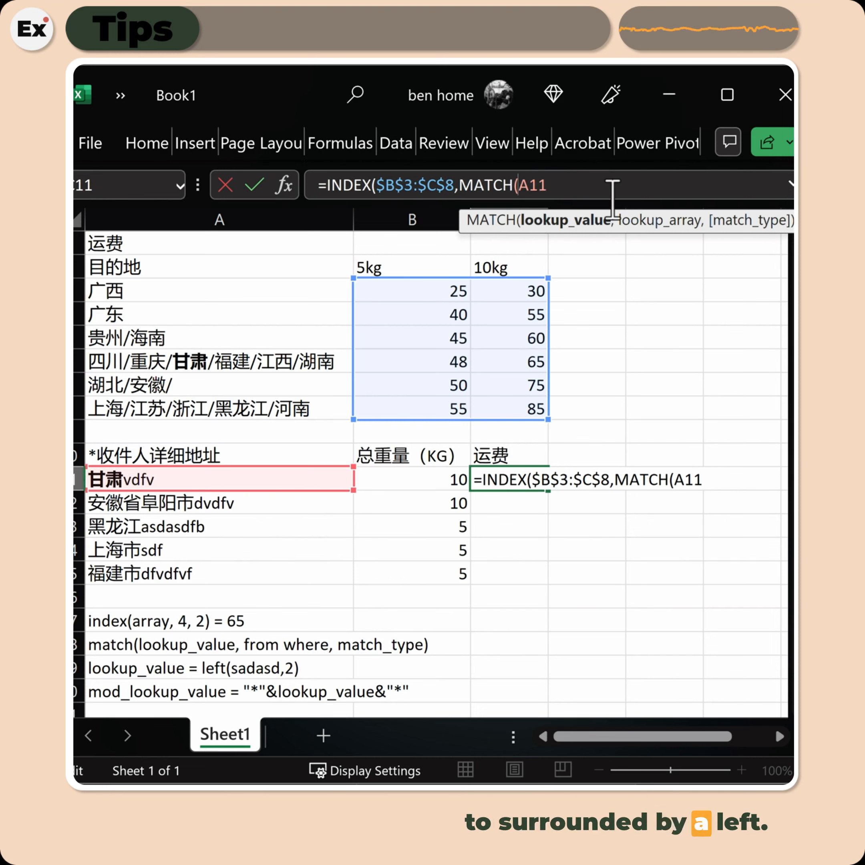
text(LEFT()
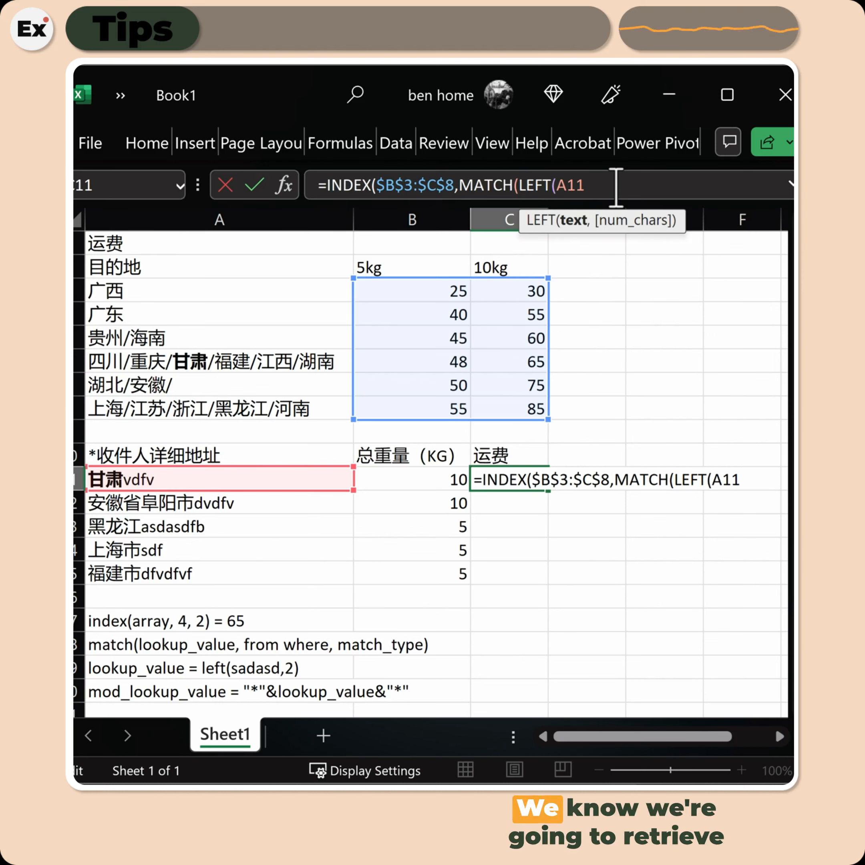
click(617, 187)
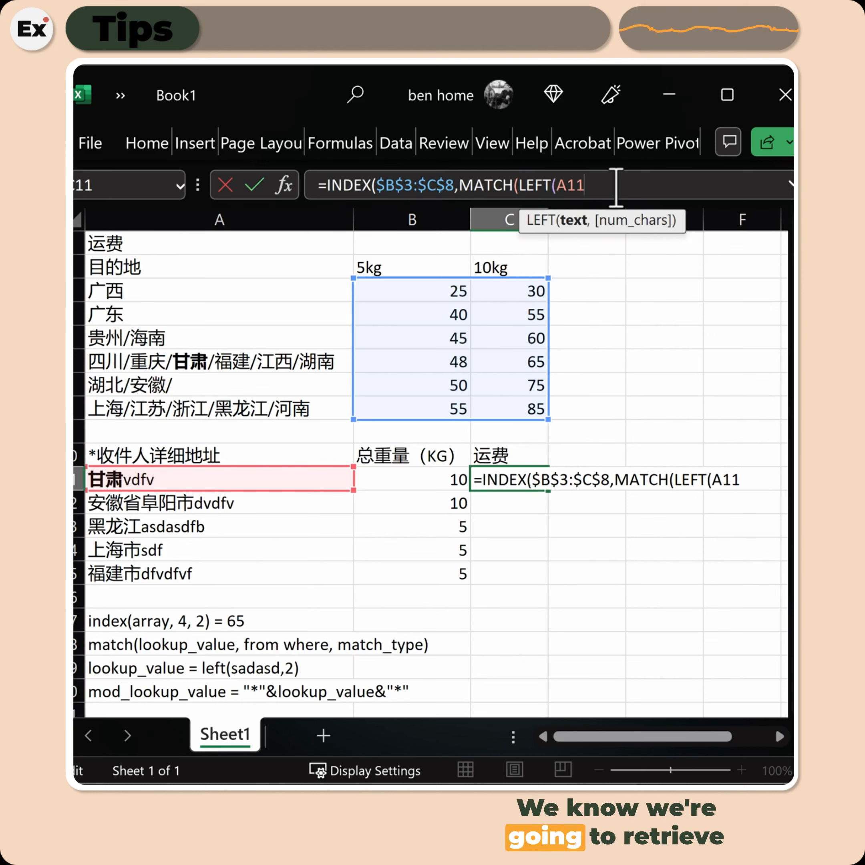
text(,2)
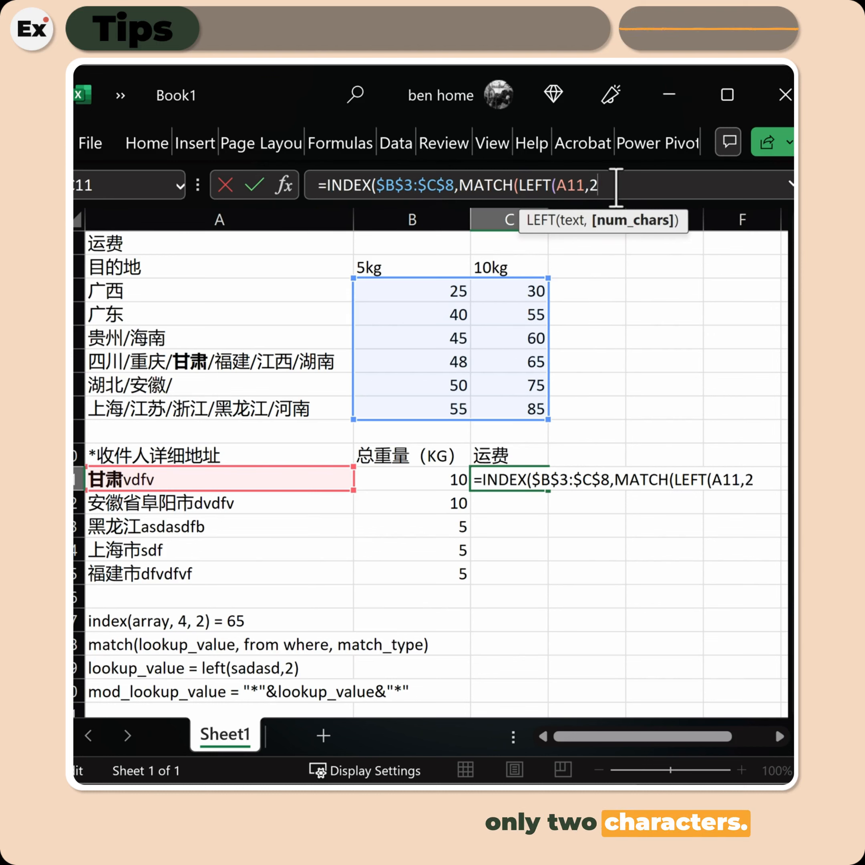
text())
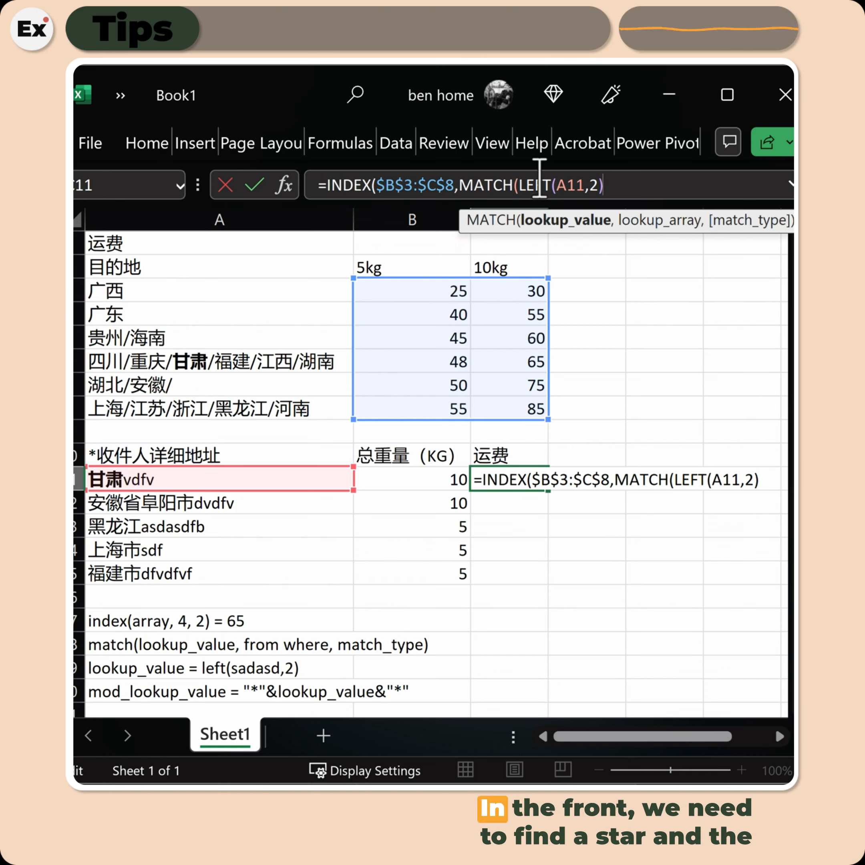
Surround the LEFT expression with wildcards so the lookup value reads "*"&LEFT(A11,2)&"*"
click(517, 181)
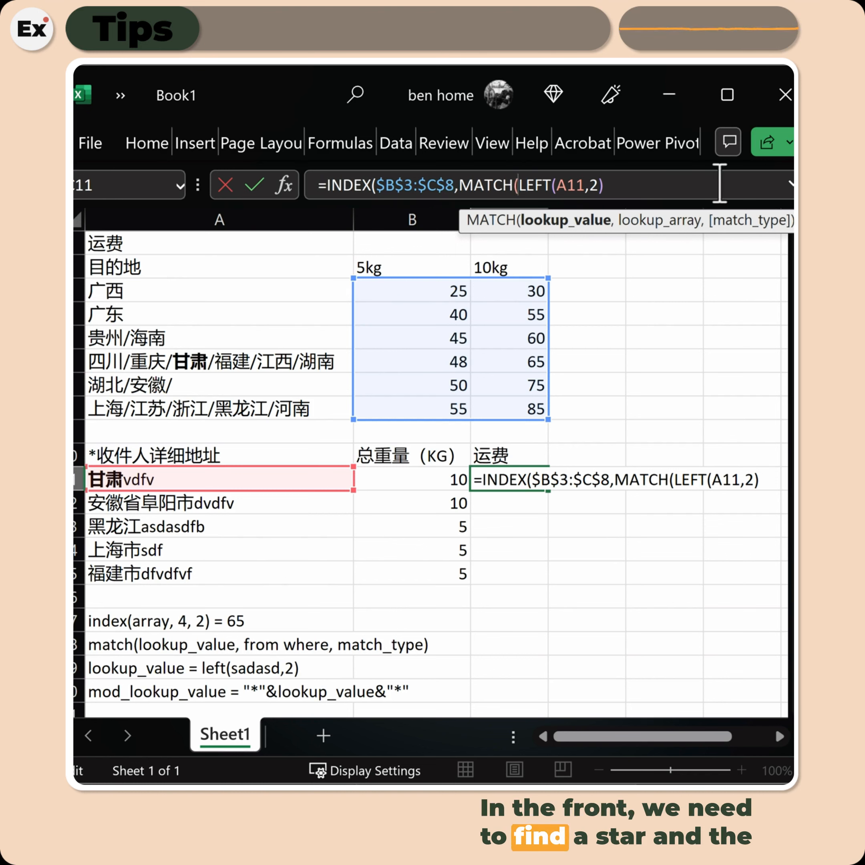
text("*")
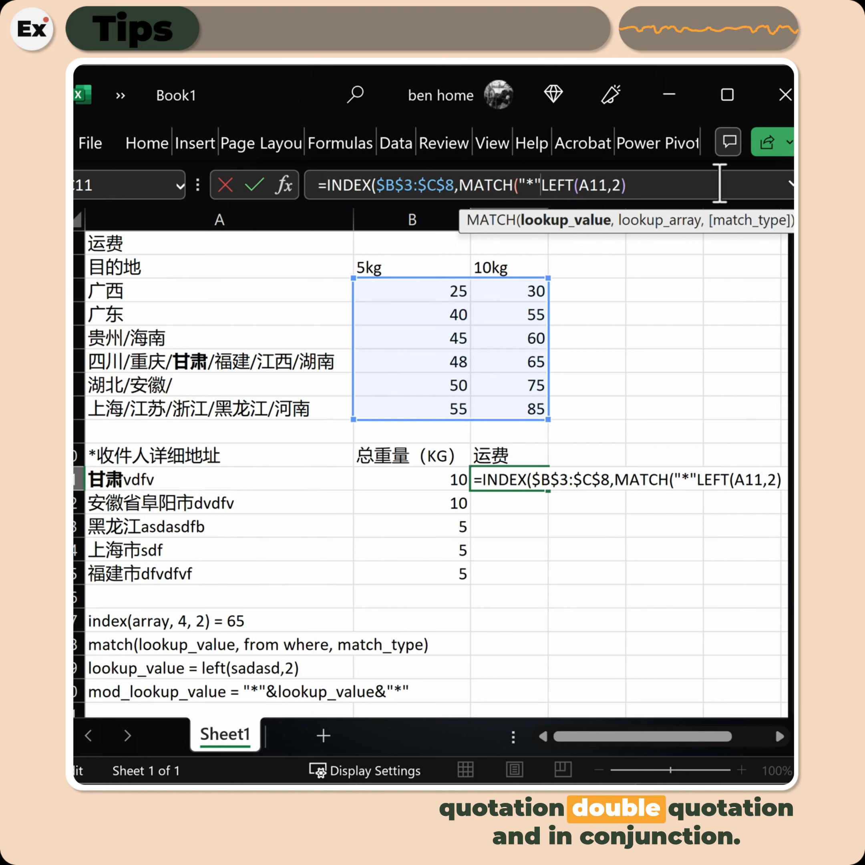
text(&)
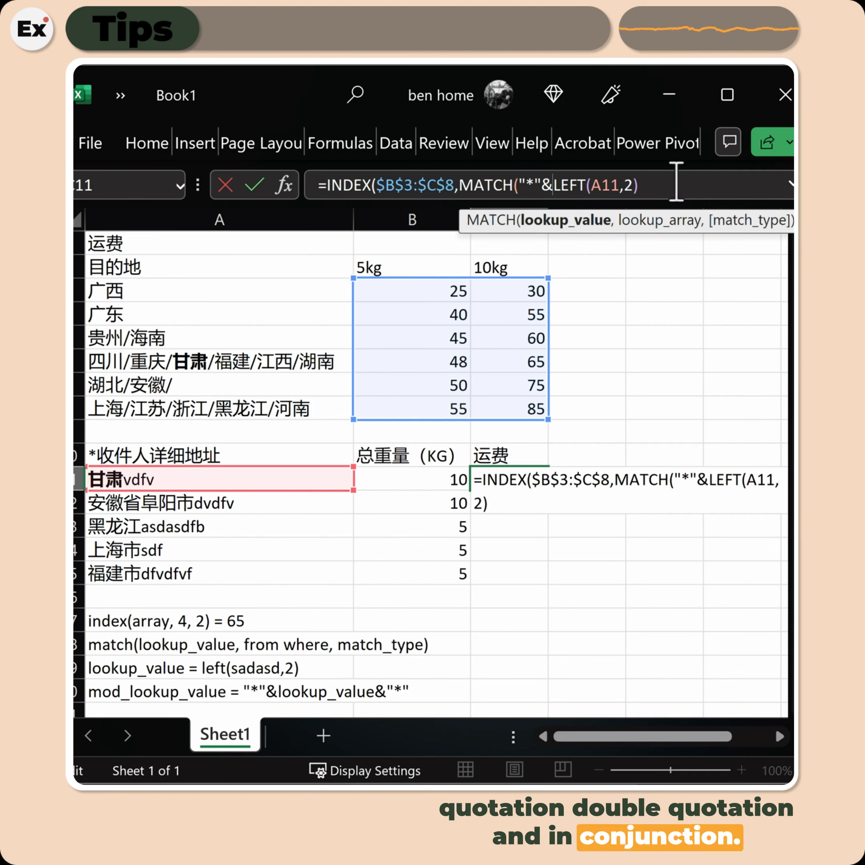
text(&)
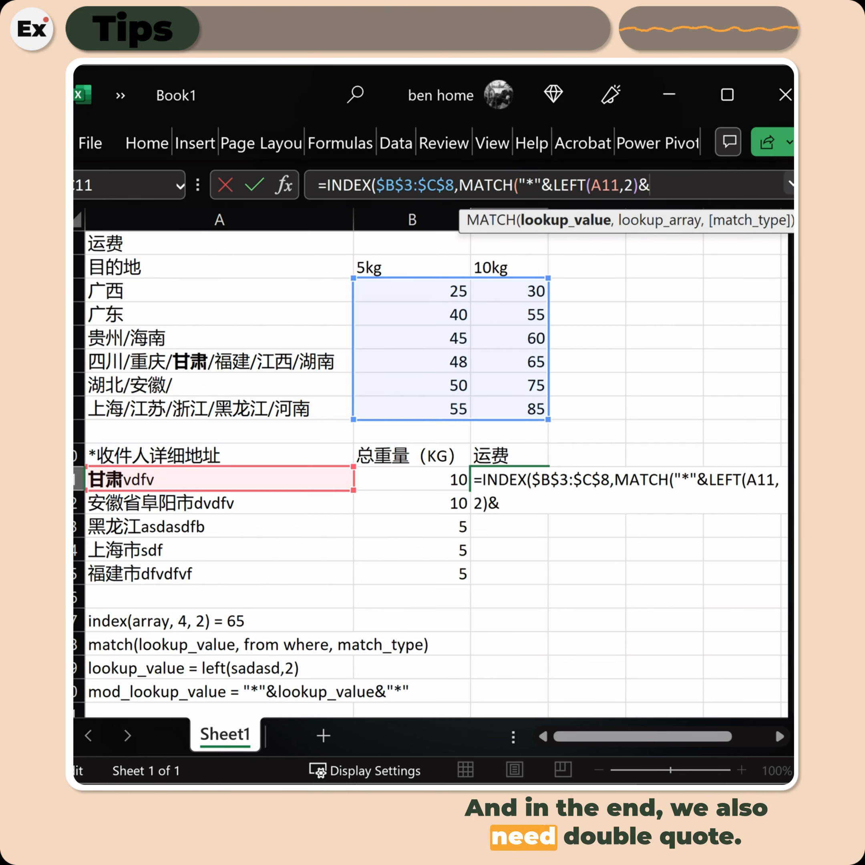
text("")
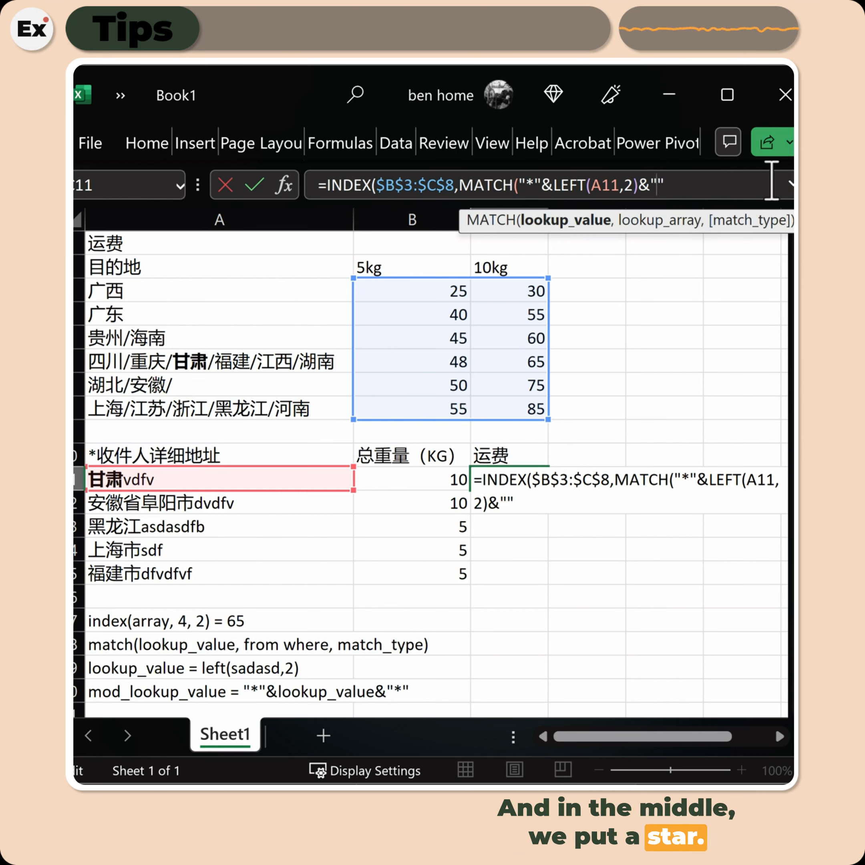
text(*)
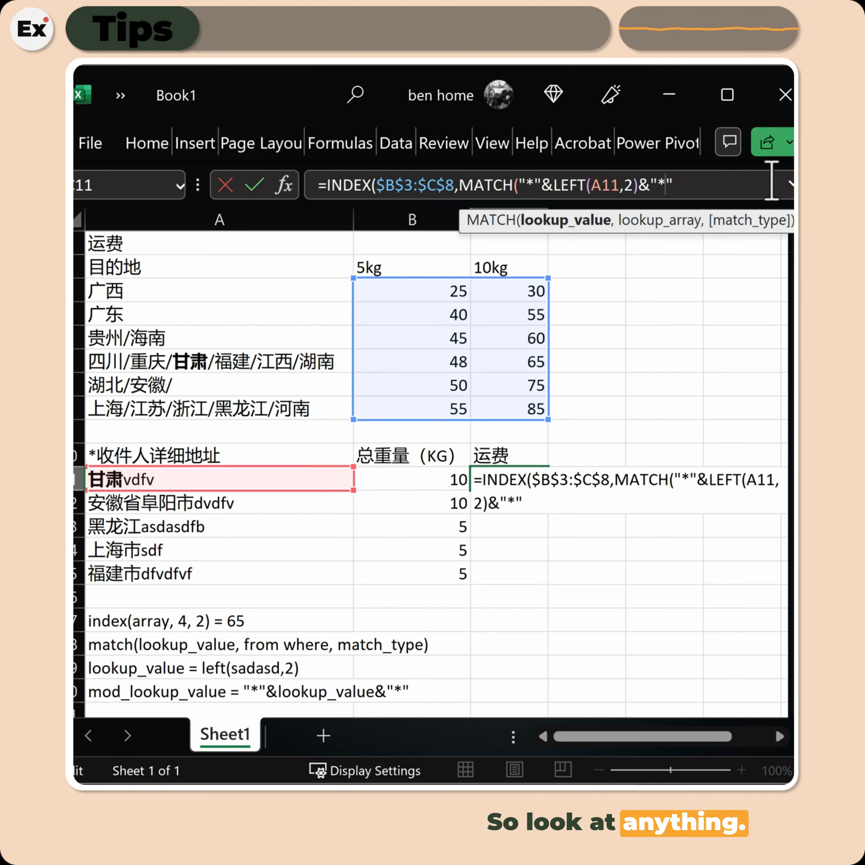
key(Right)
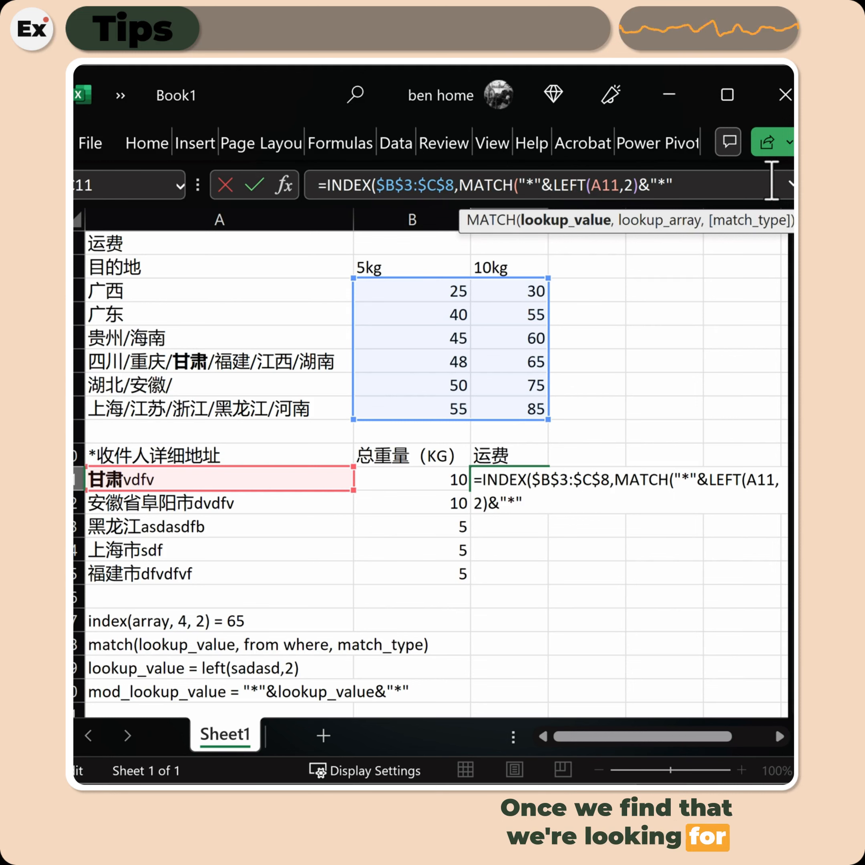
Complete the row MATCH with the destinations as locked lookup array $A$3:$A$8 and match type 0
text(,)
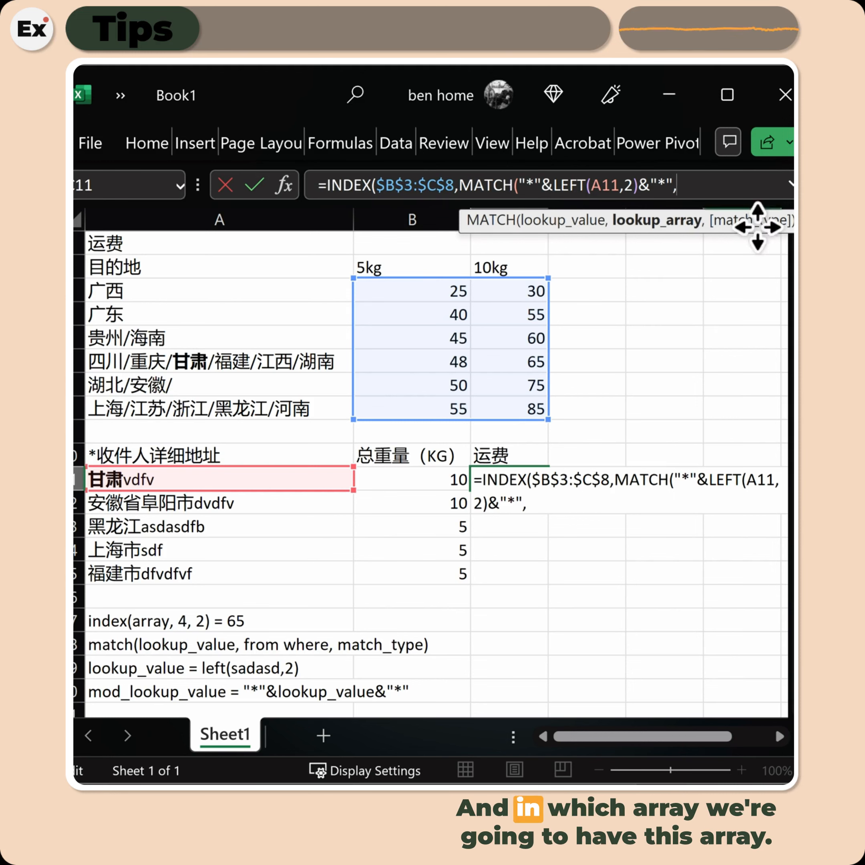
drag(229, 289, 227, 405)
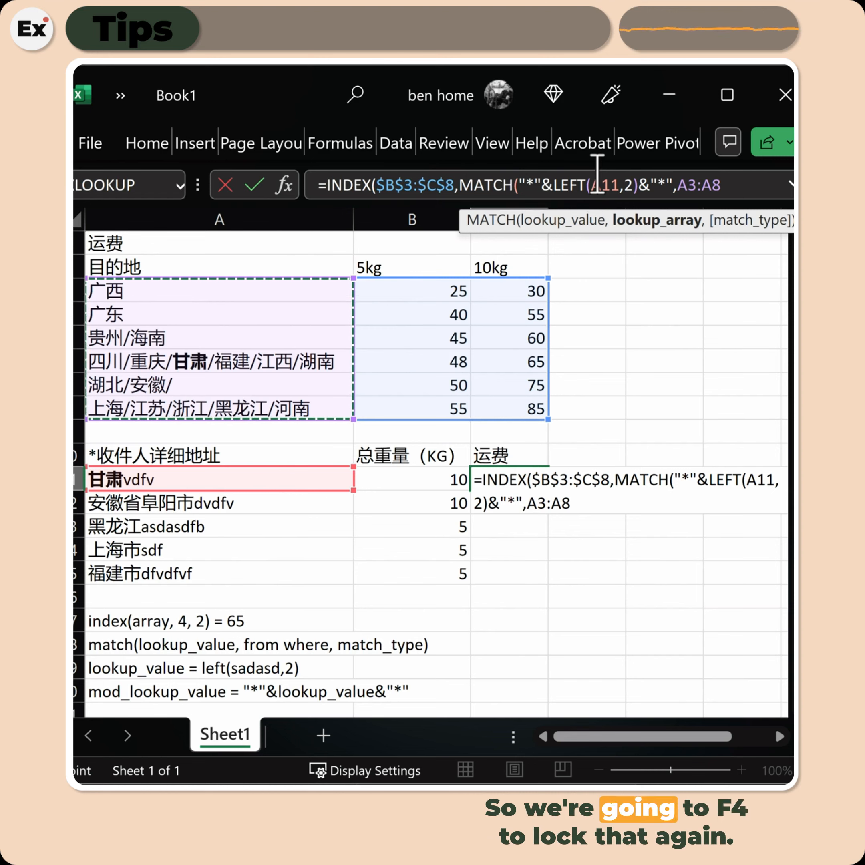
key(F4)
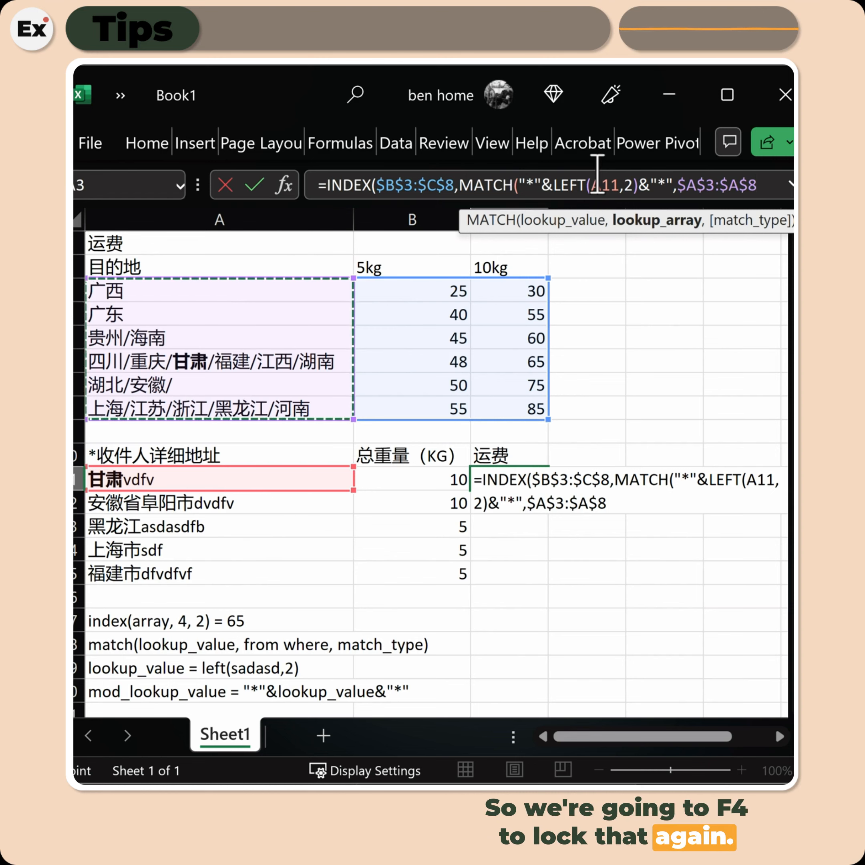
text(,)
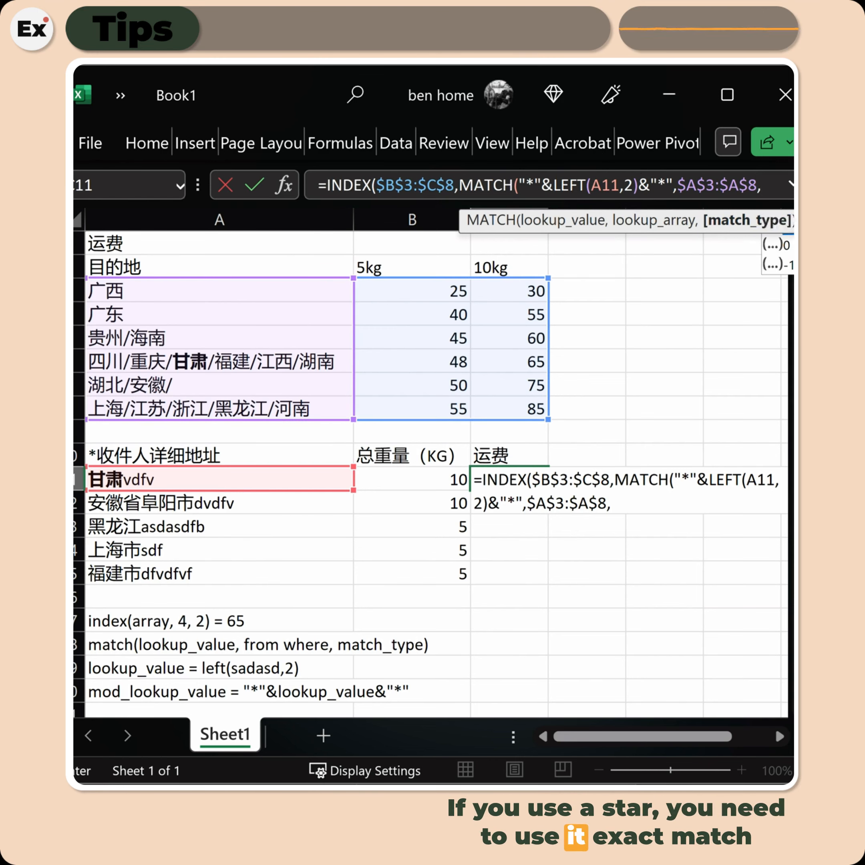
text(0))
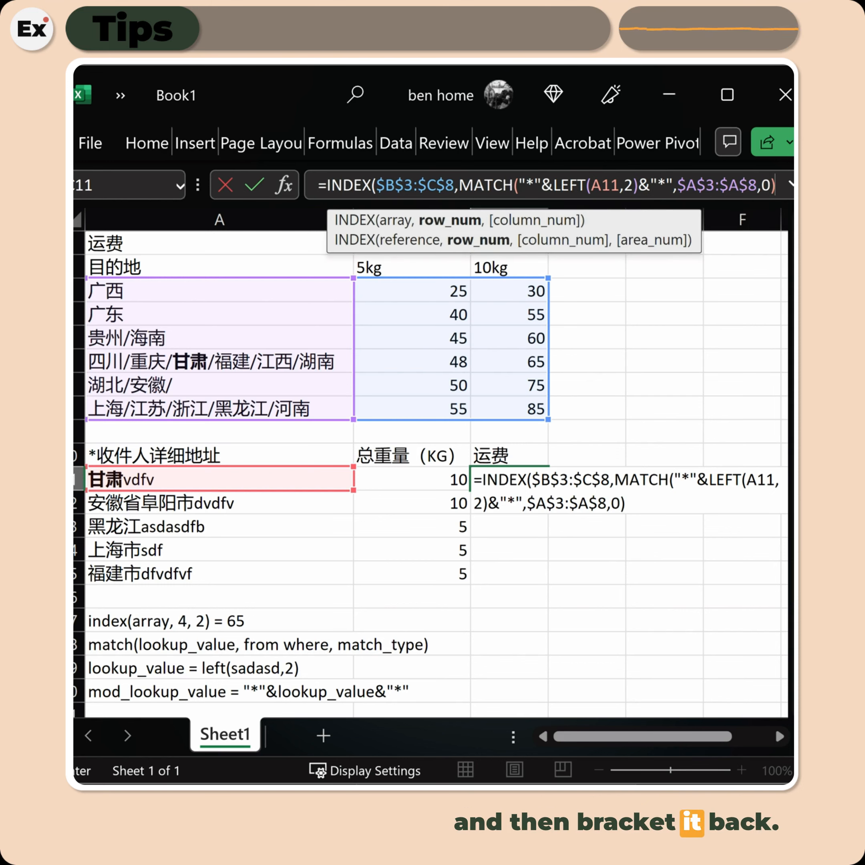
Expand the formula bar and add a second MATCH for the column number with B11&"kg" as its lookup value
click(792, 184)
click(784, 189)
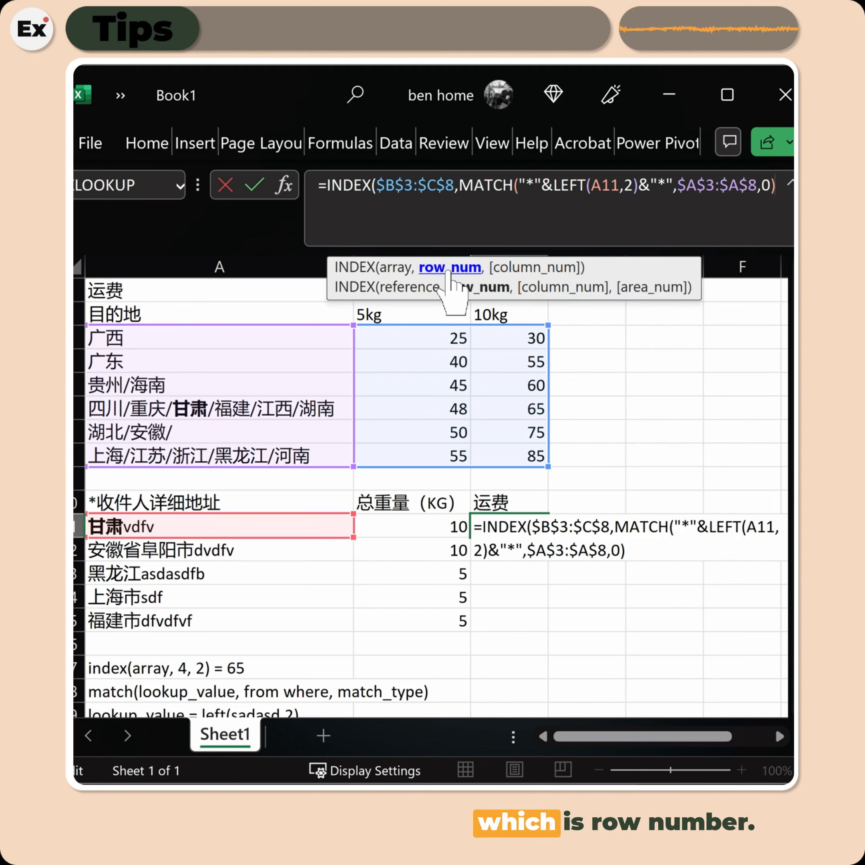
text(,)
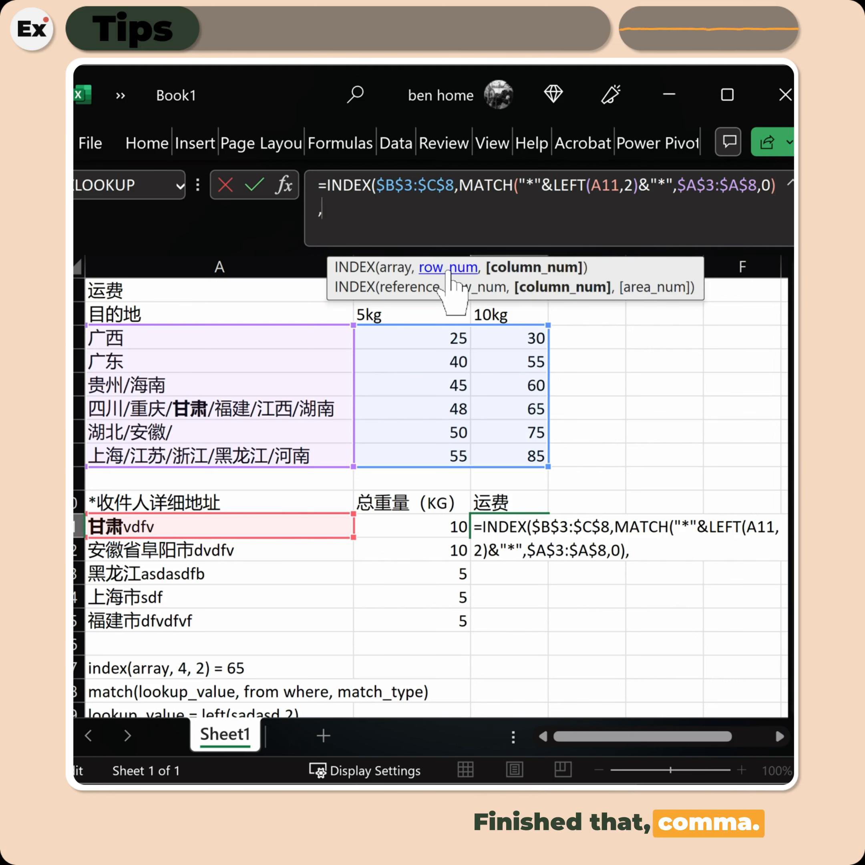
text(match)
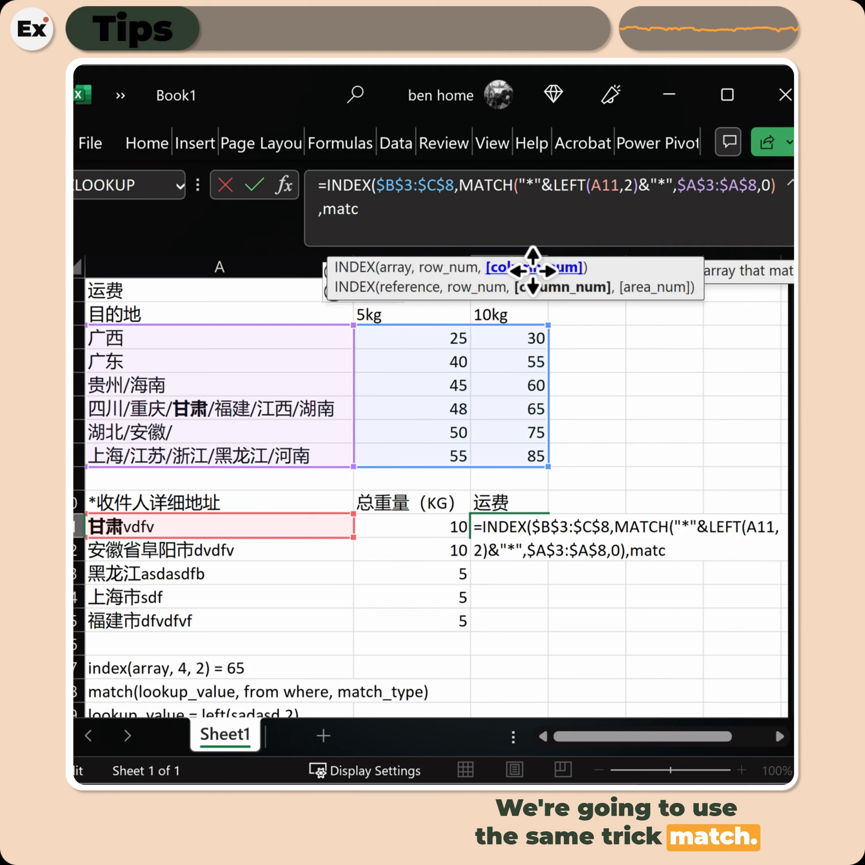
key(Tab)
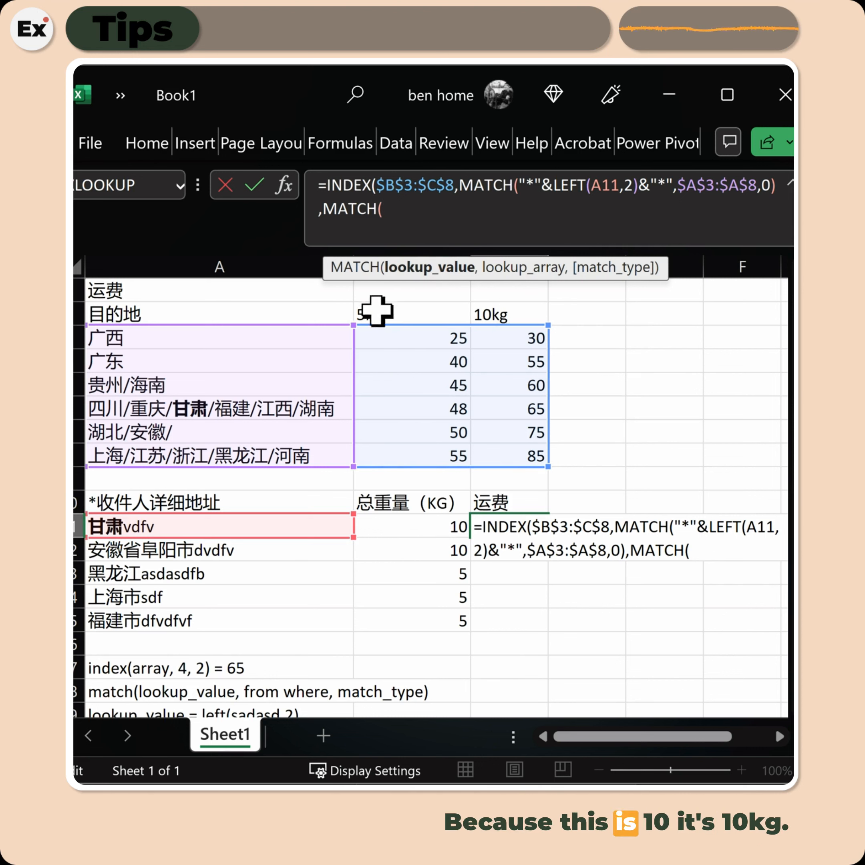
click(426, 524)
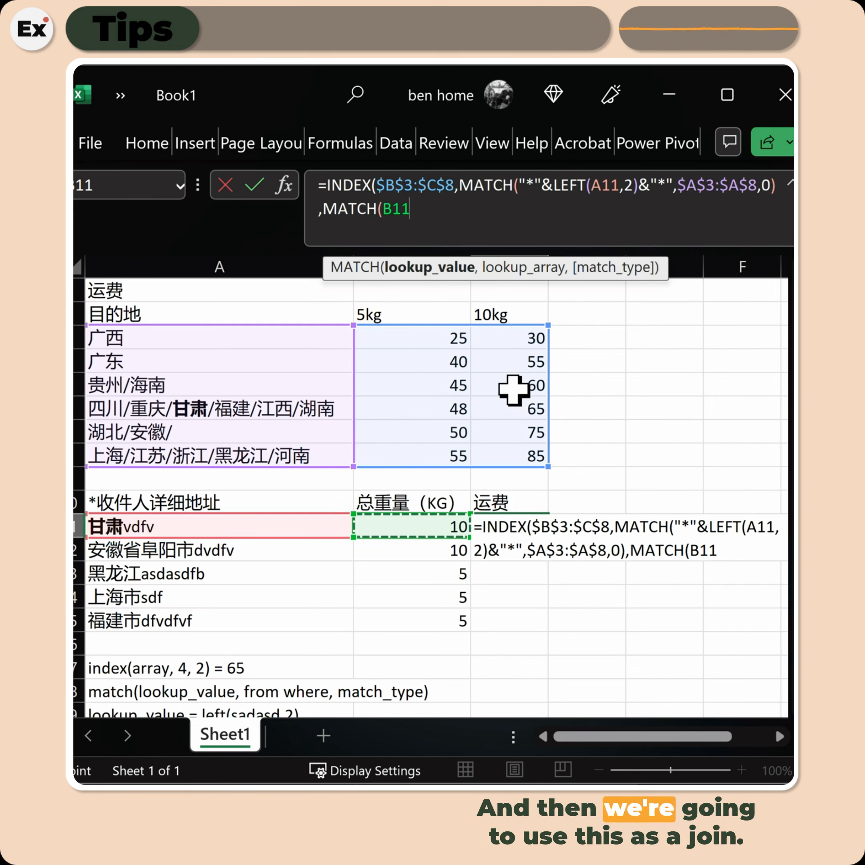
text(&)
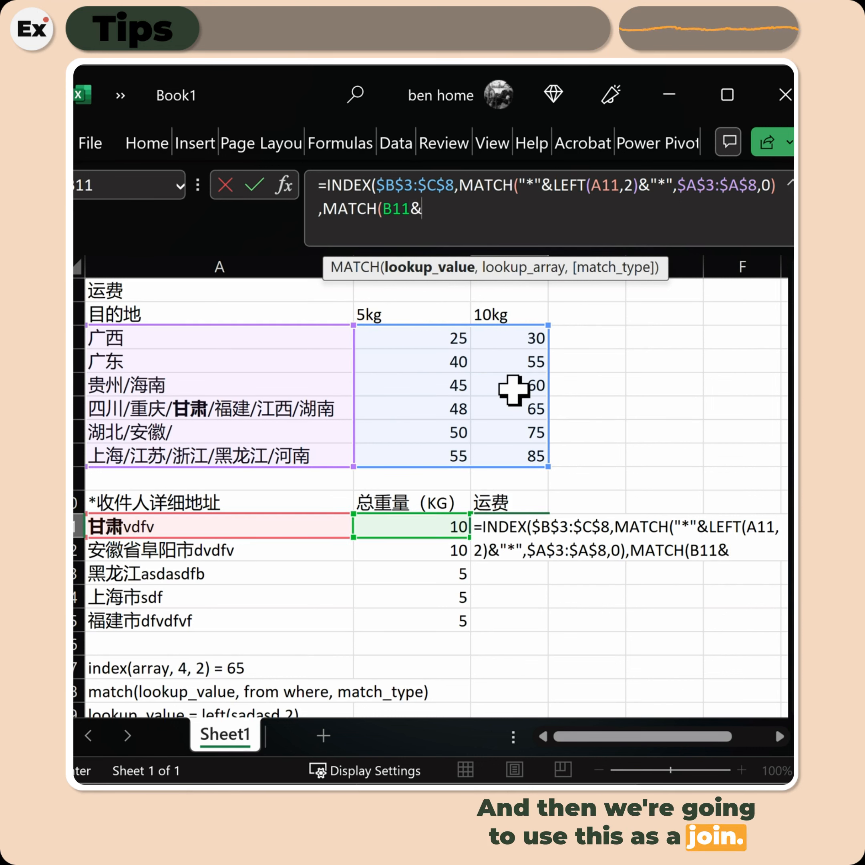
text(")
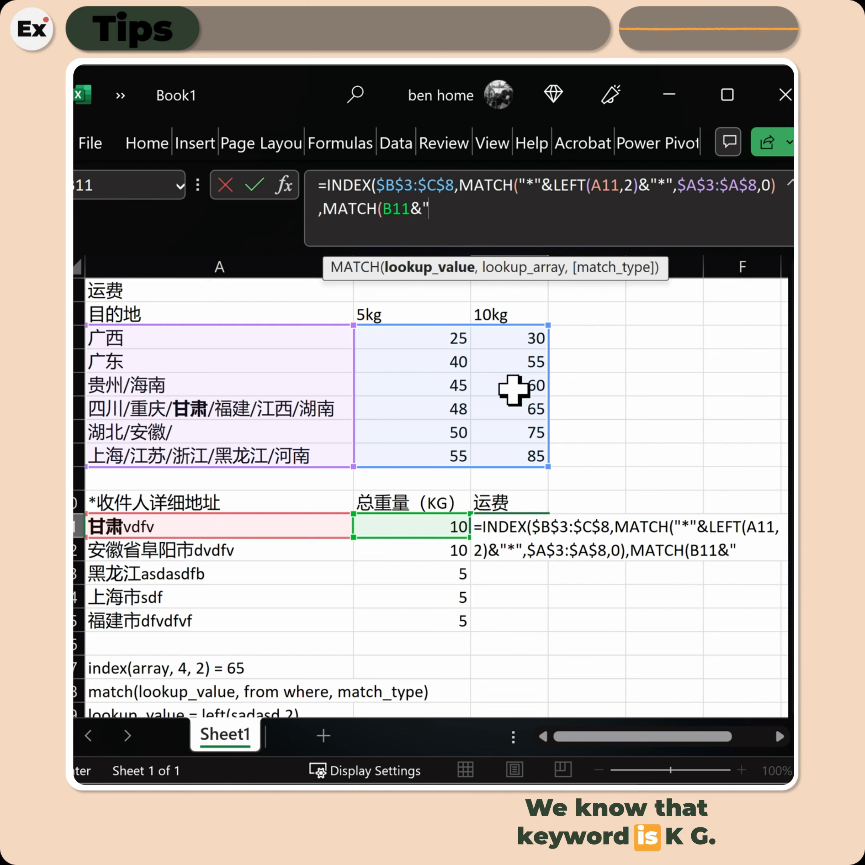
text(kg)
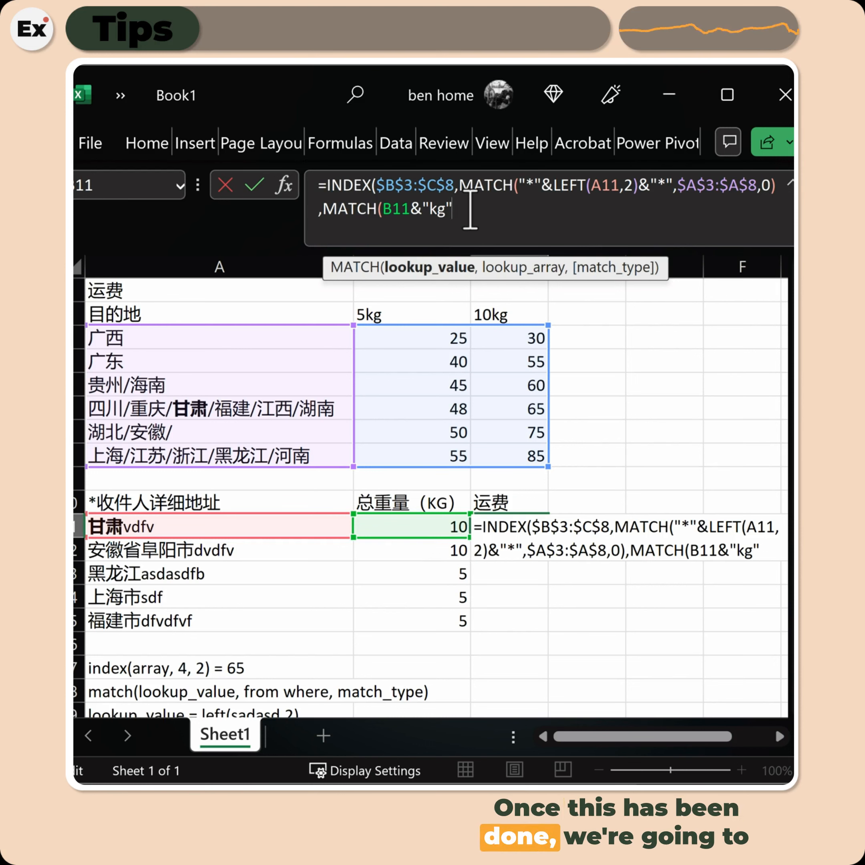
Complete the column MATCH with the weight headers as locked lookup array $B$2:$C$2 and match type 0
text(,)
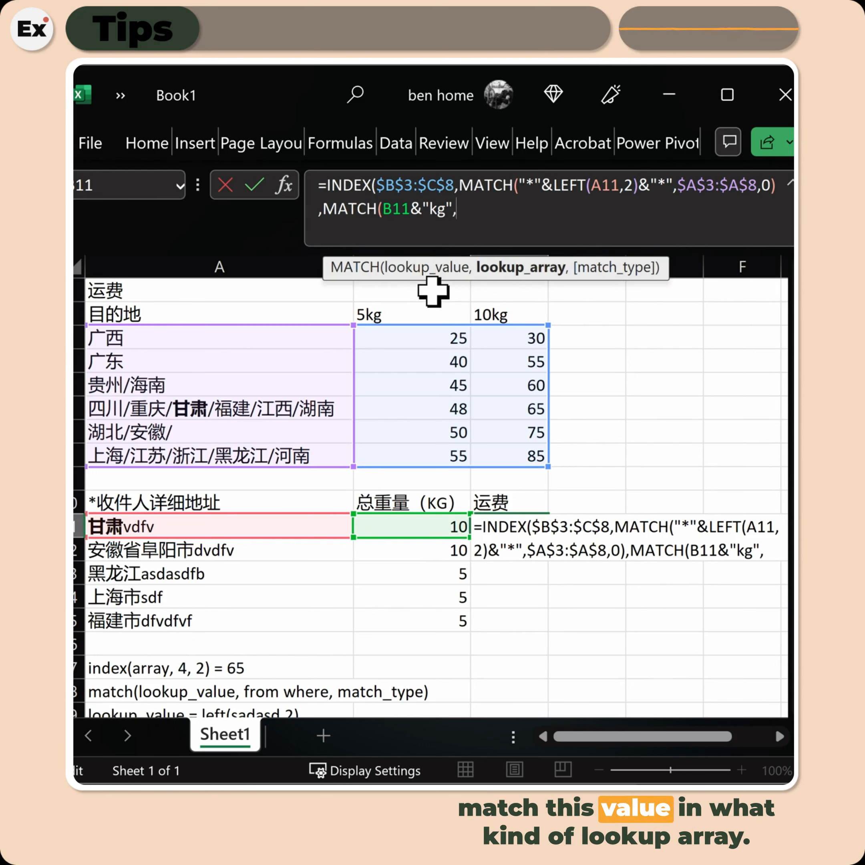
drag(421, 308, 477, 310)
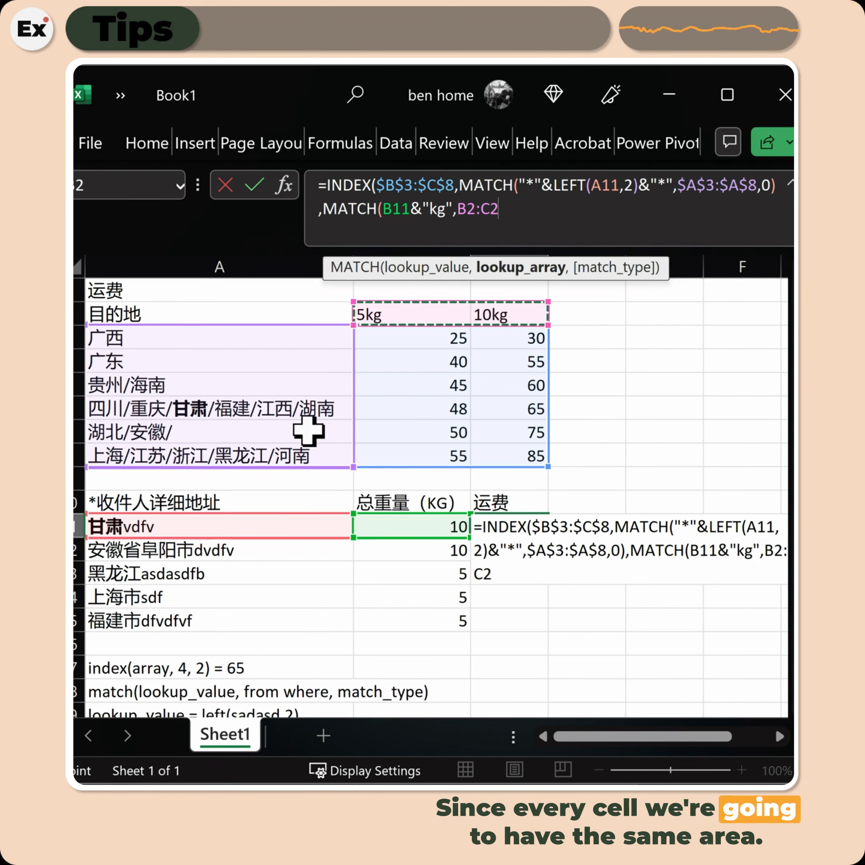
key(F4)
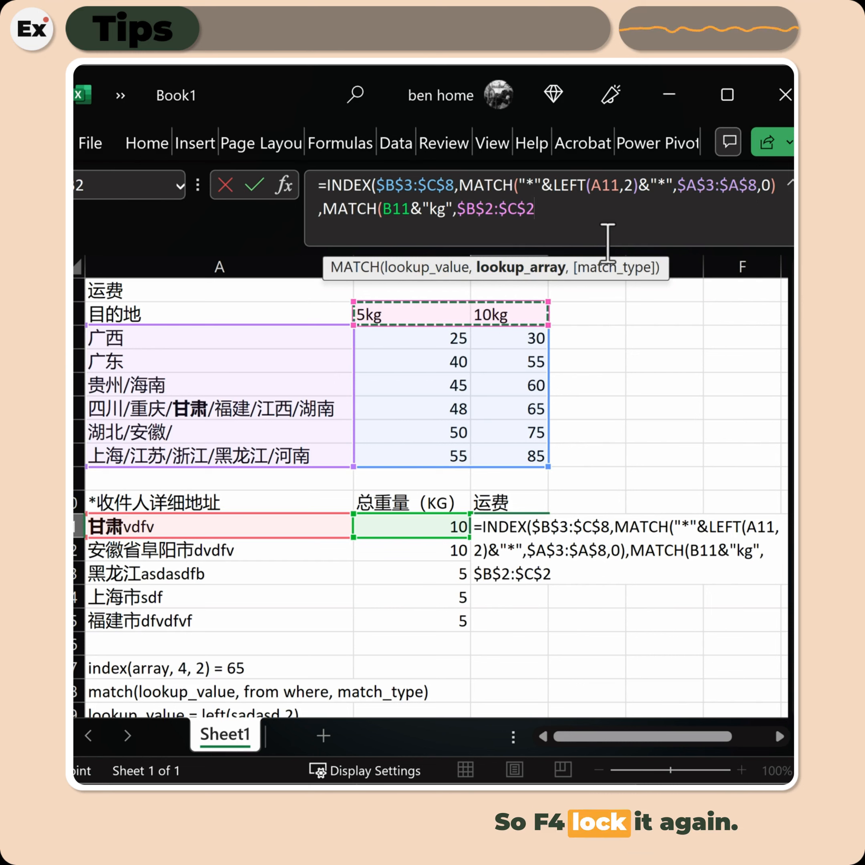
text(,)
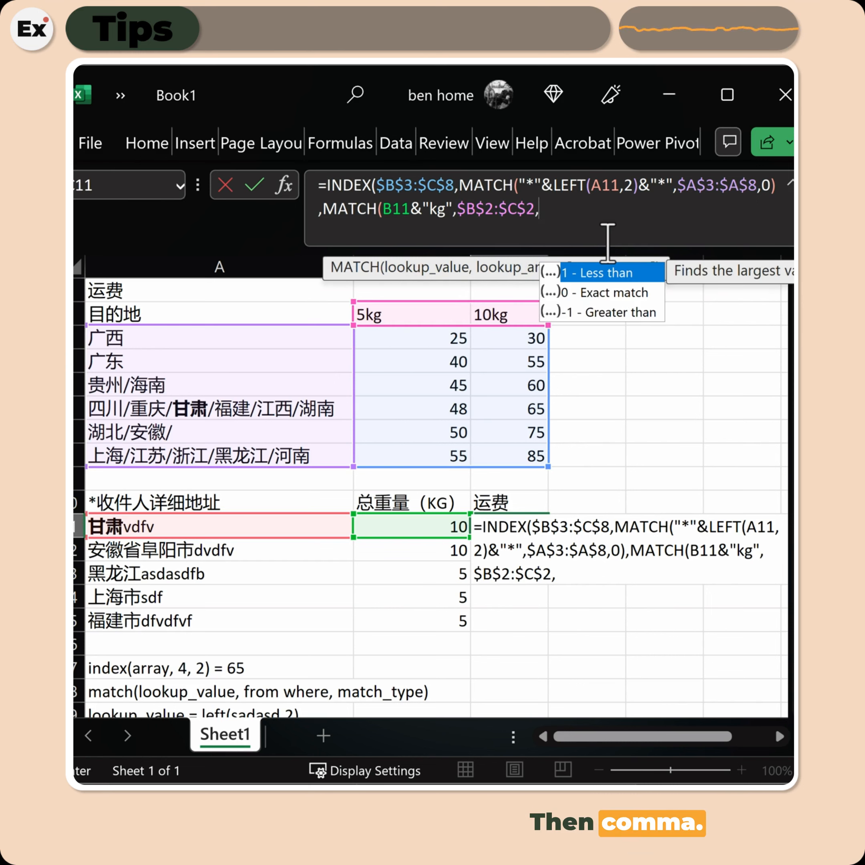
text(0)
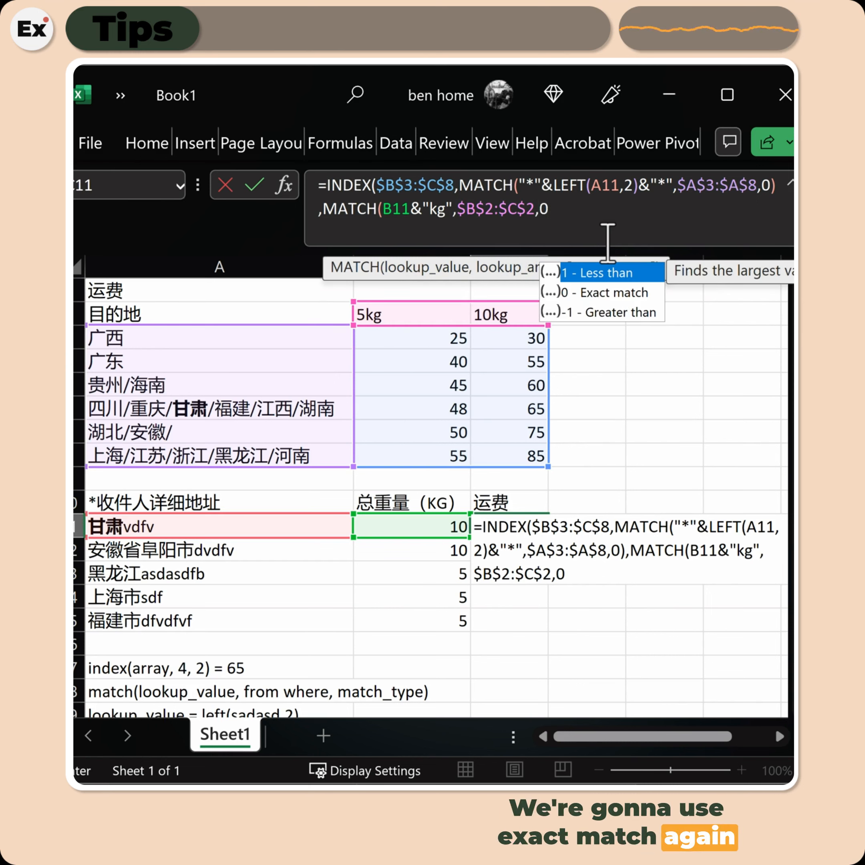
text())
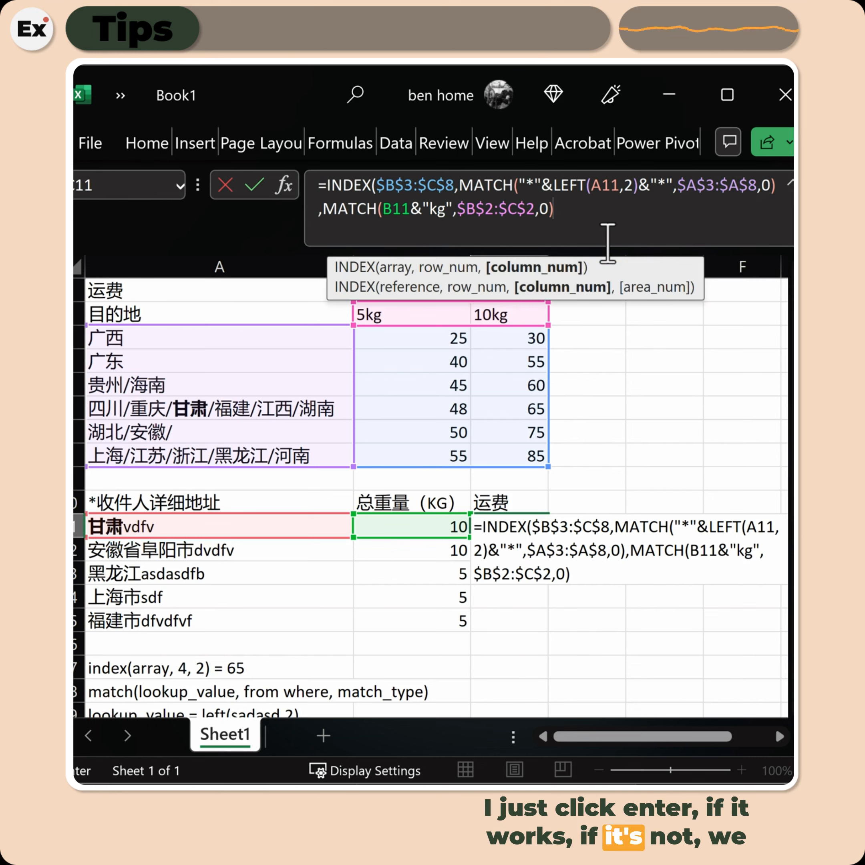
key(Return)
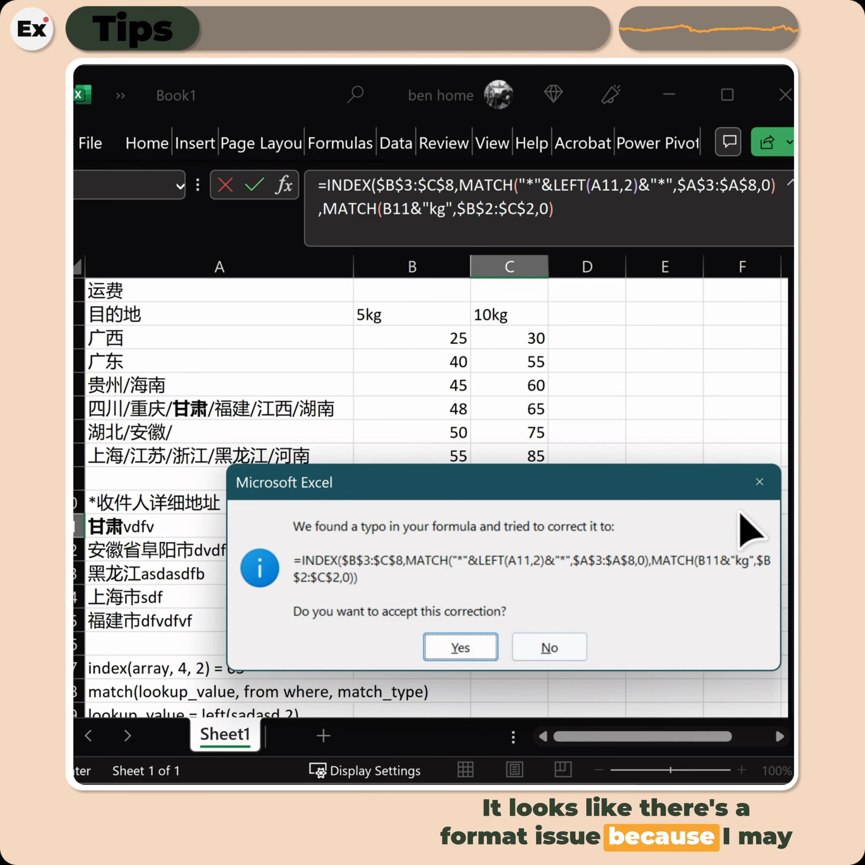
click(767, 479)
key(Return)
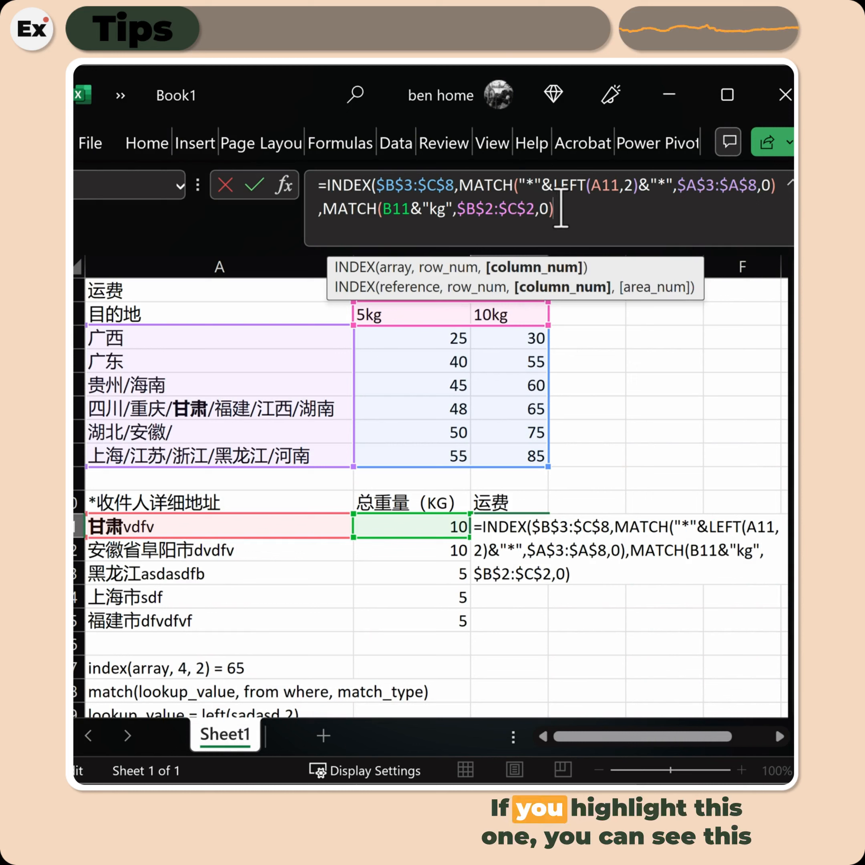
Check the bracket pairs, add the closing bracket missing from INDEX, and fill the C11 formula down to C15
click(538, 209)
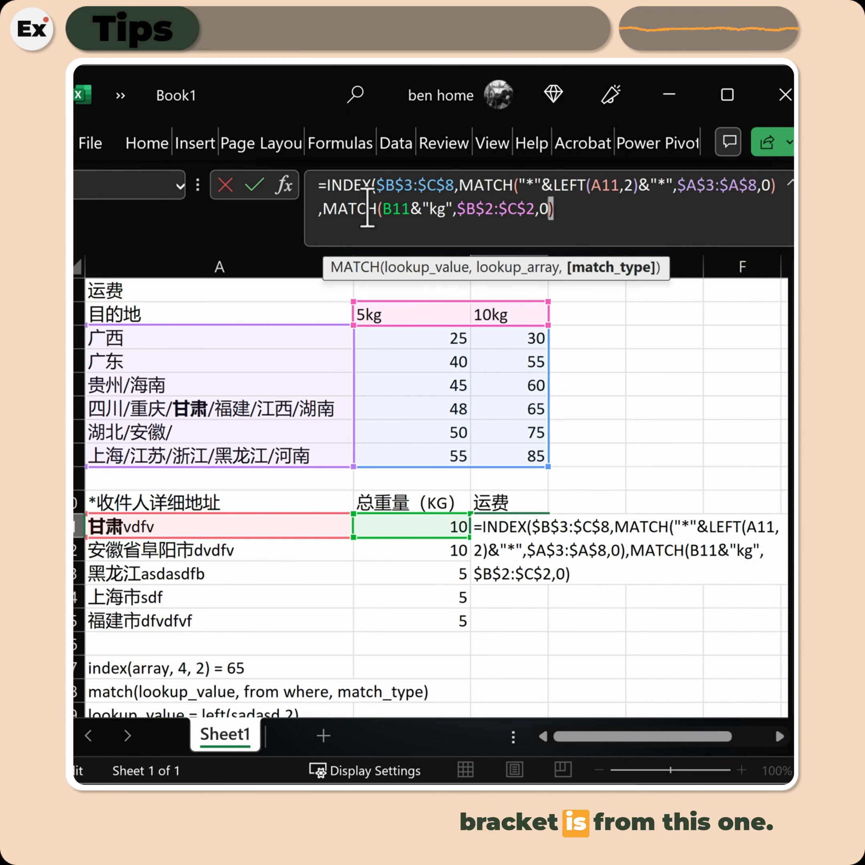
drag(379, 209, 551, 209)
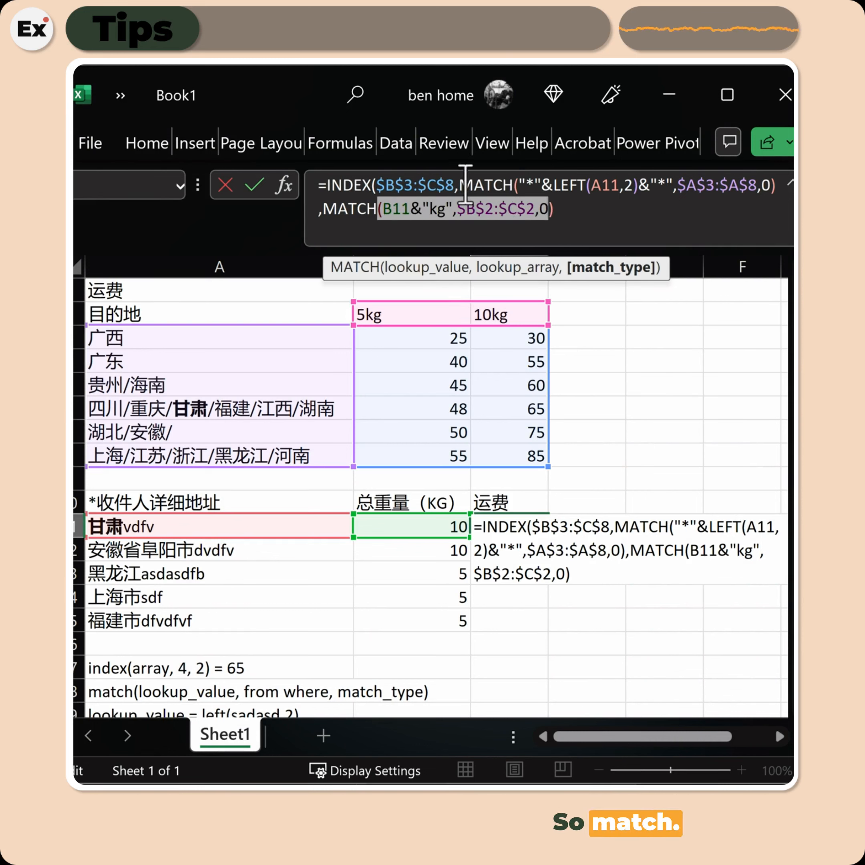
drag(461, 185, 779, 187)
click(371, 185)
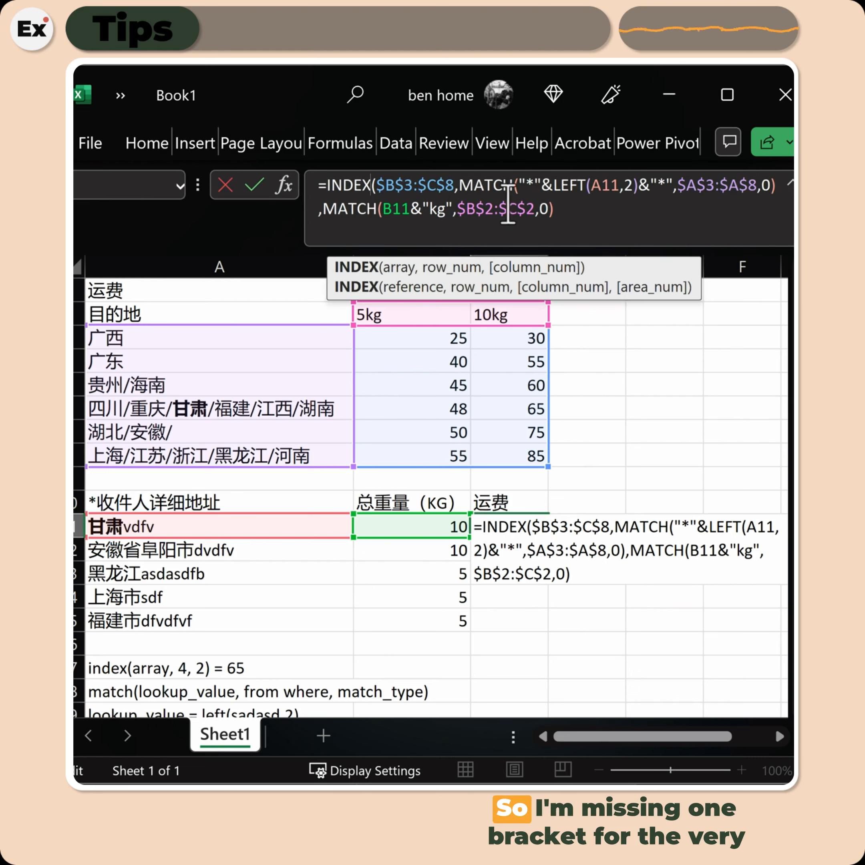
click(566, 202)
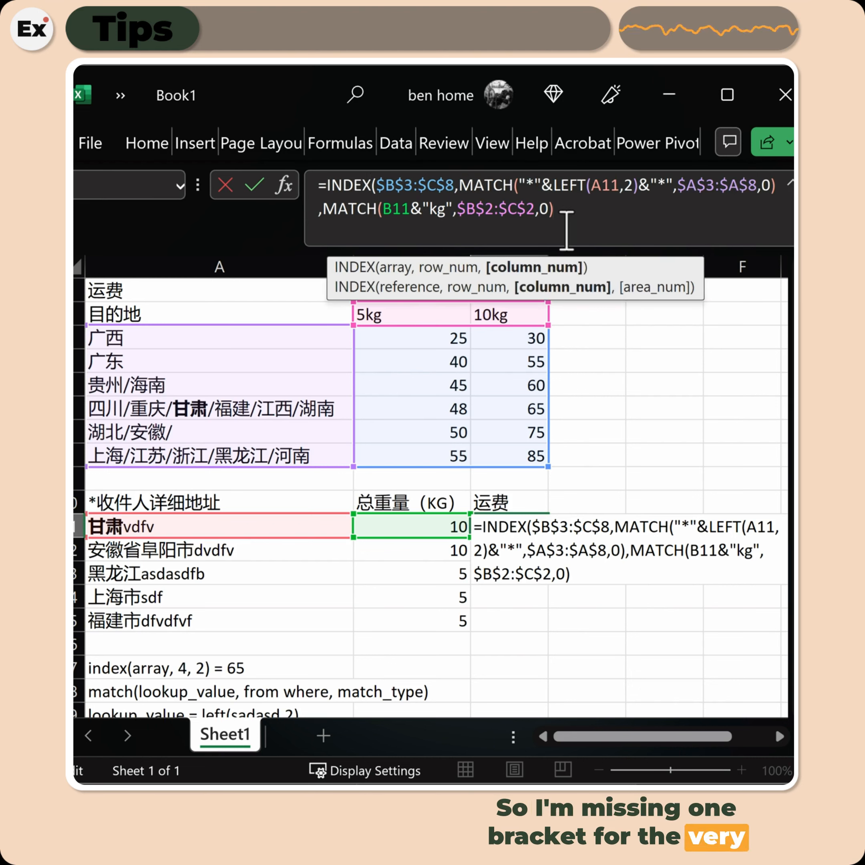
text())
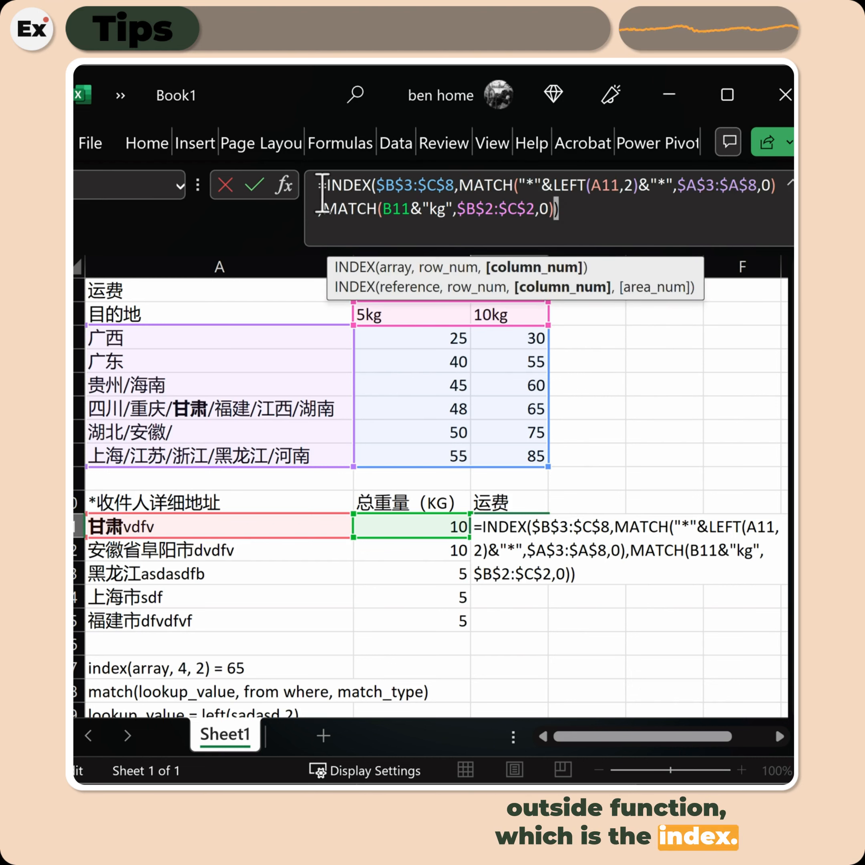
key(Return)
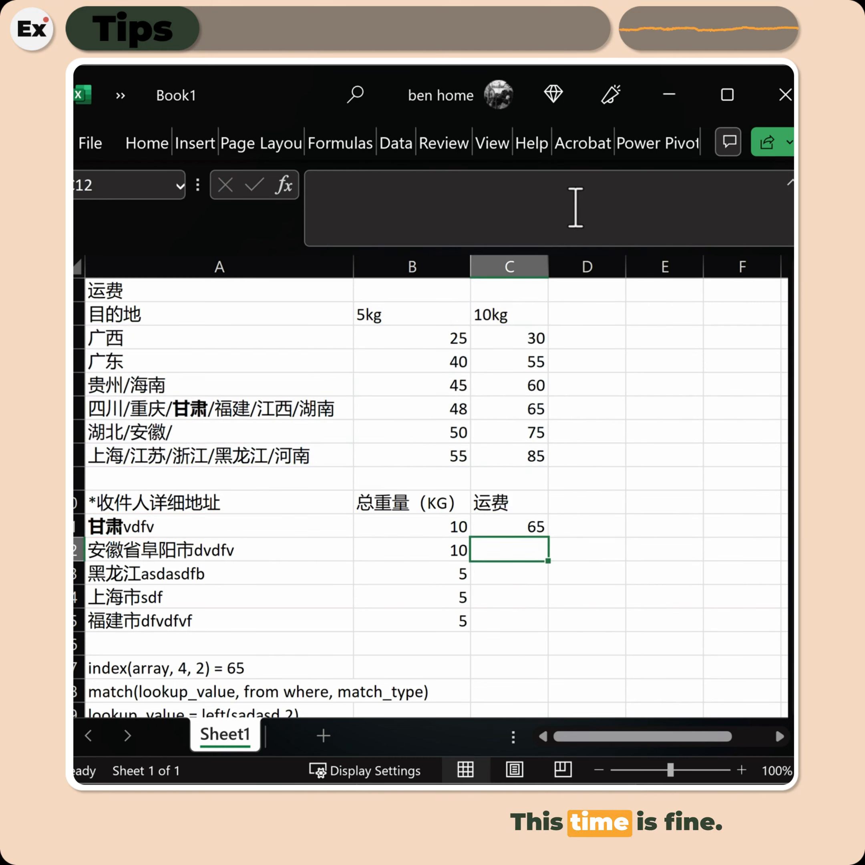
click(518, 527)
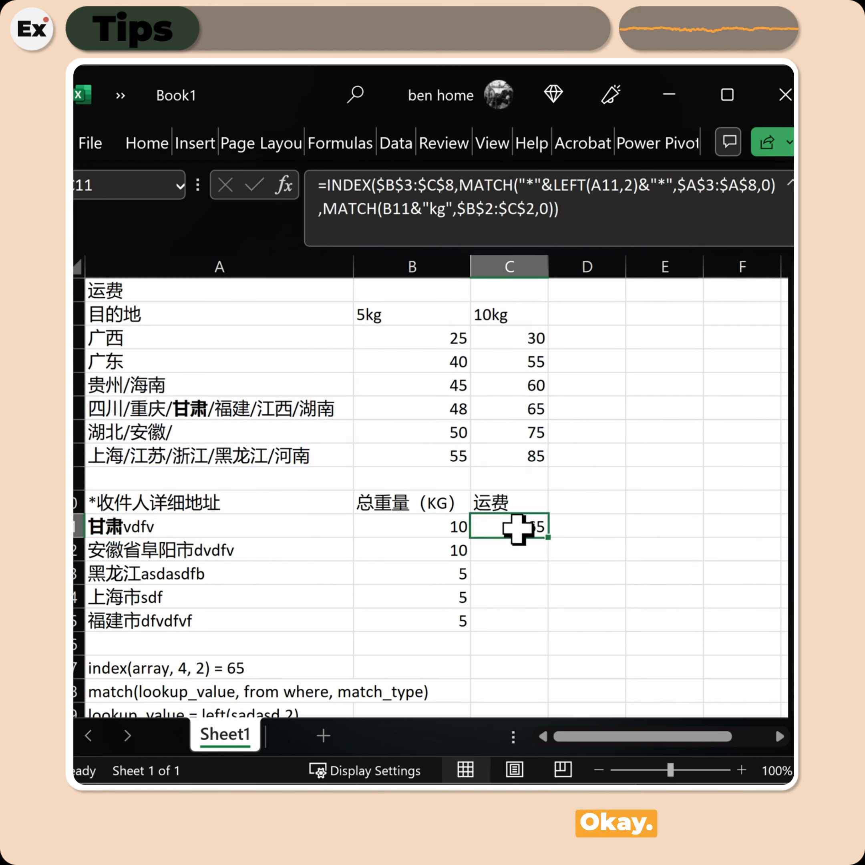
double_click(549, 537)
Compare the 甘肃 and 安徽 fees in C11:C12 with the 10kg rates of their destination rows
click(199, 526)
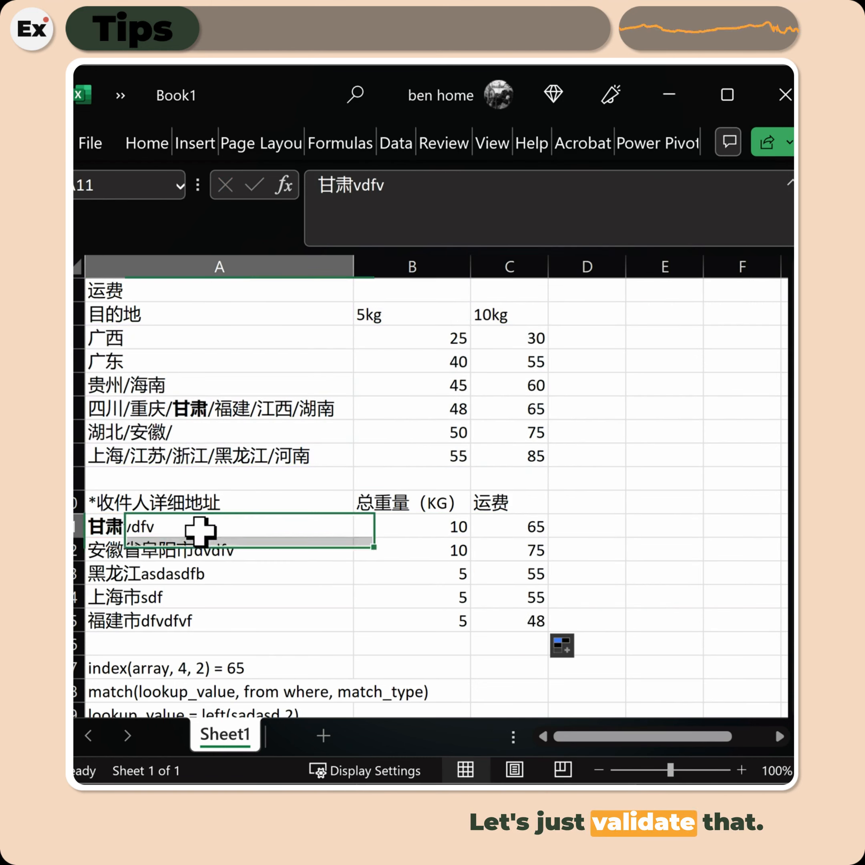
click(169, 409)
click(415, 529)
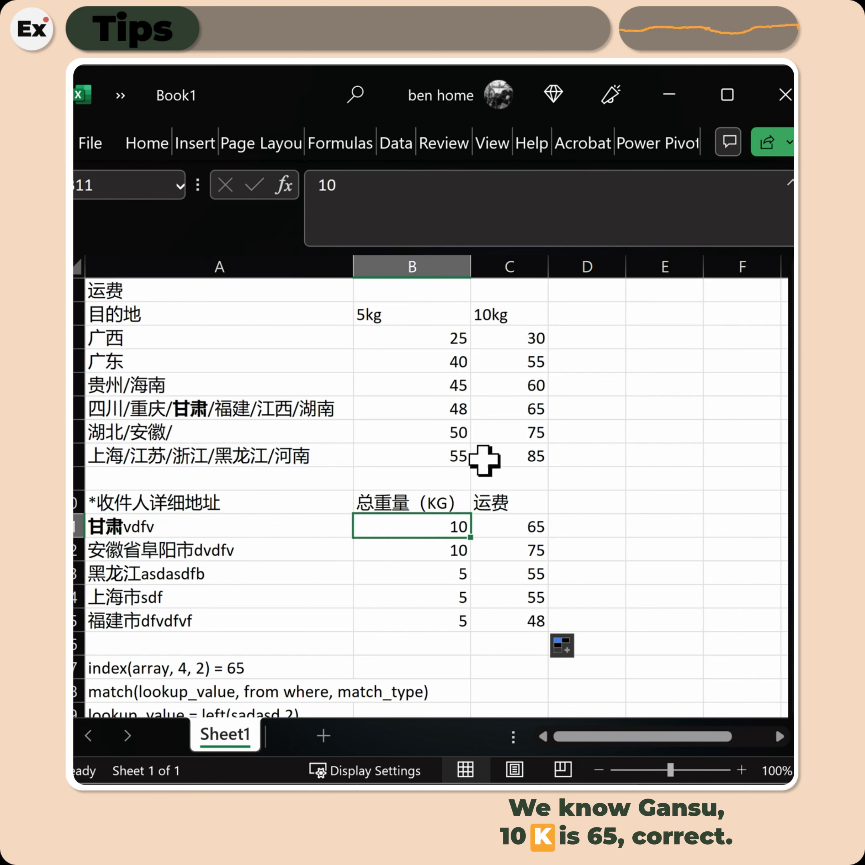
click(525, 411)
click(529, 526)
click(199, 561)
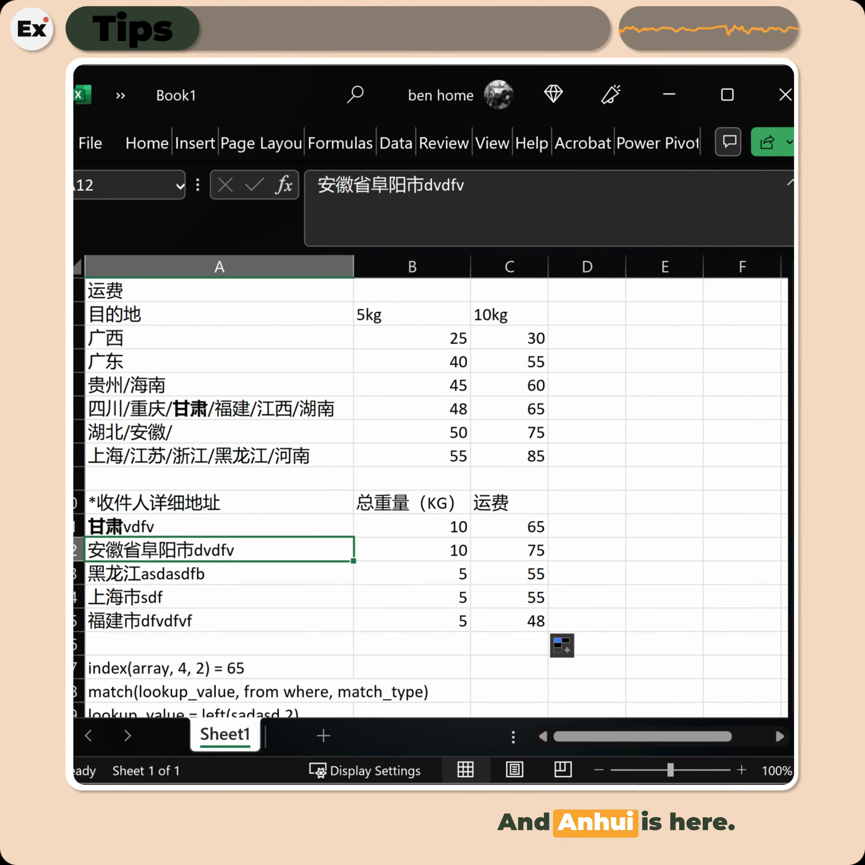
click(153, 433)
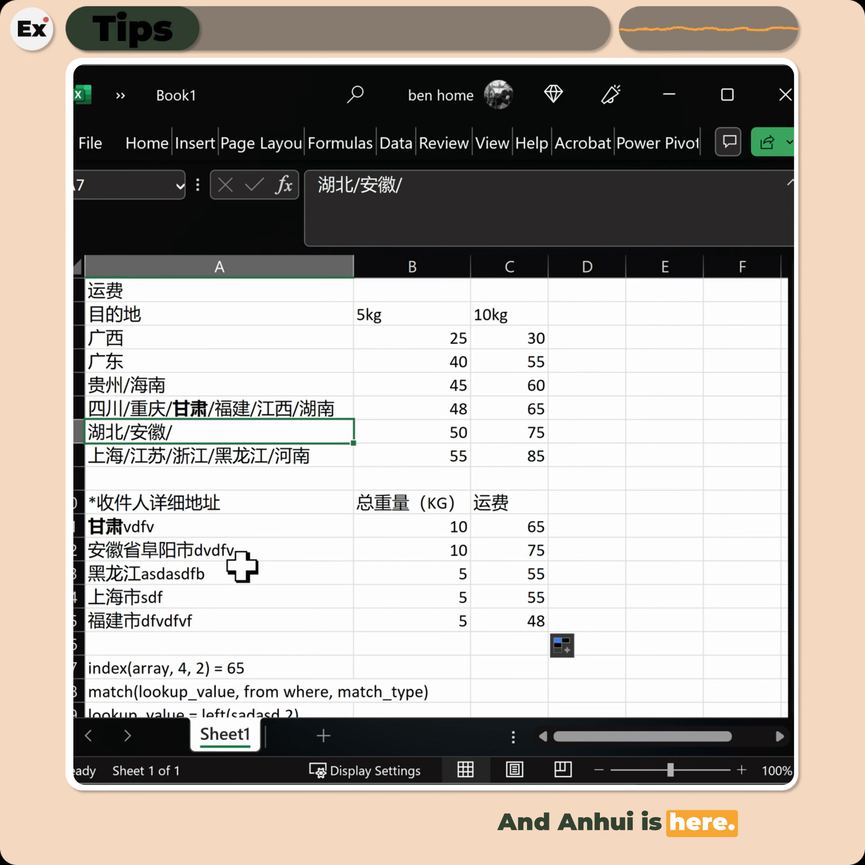
click(531, 437)
click(526, 545)
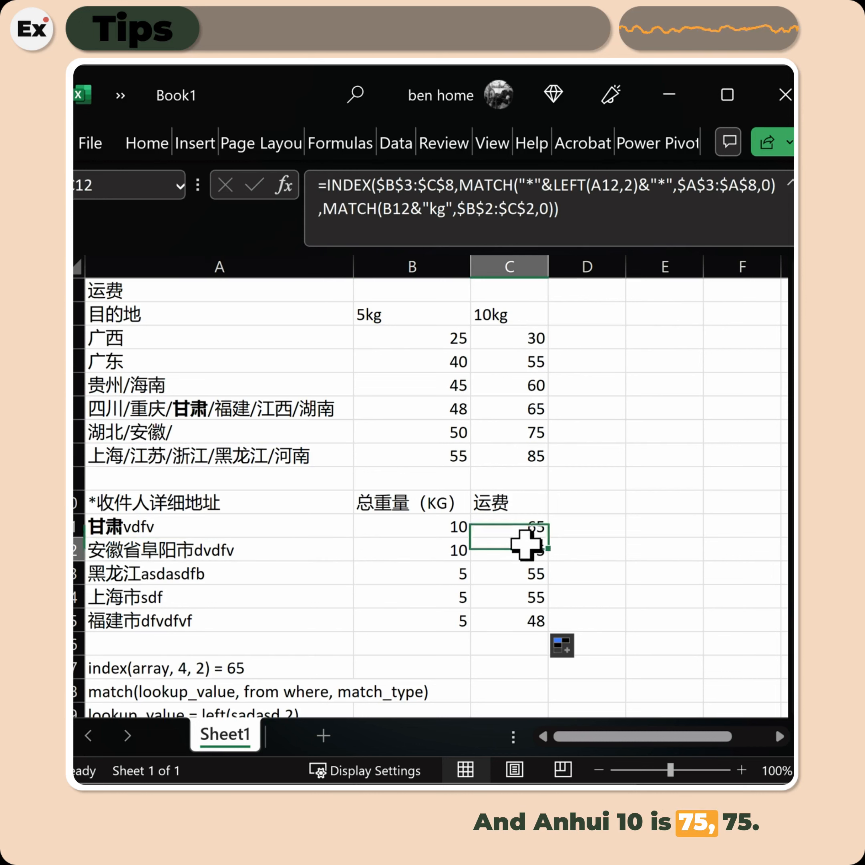
Compare the 黑龙江, 上海 and 福建 fees in C13:C15 with the 5kg rates of their destination rows
click(220, 573)
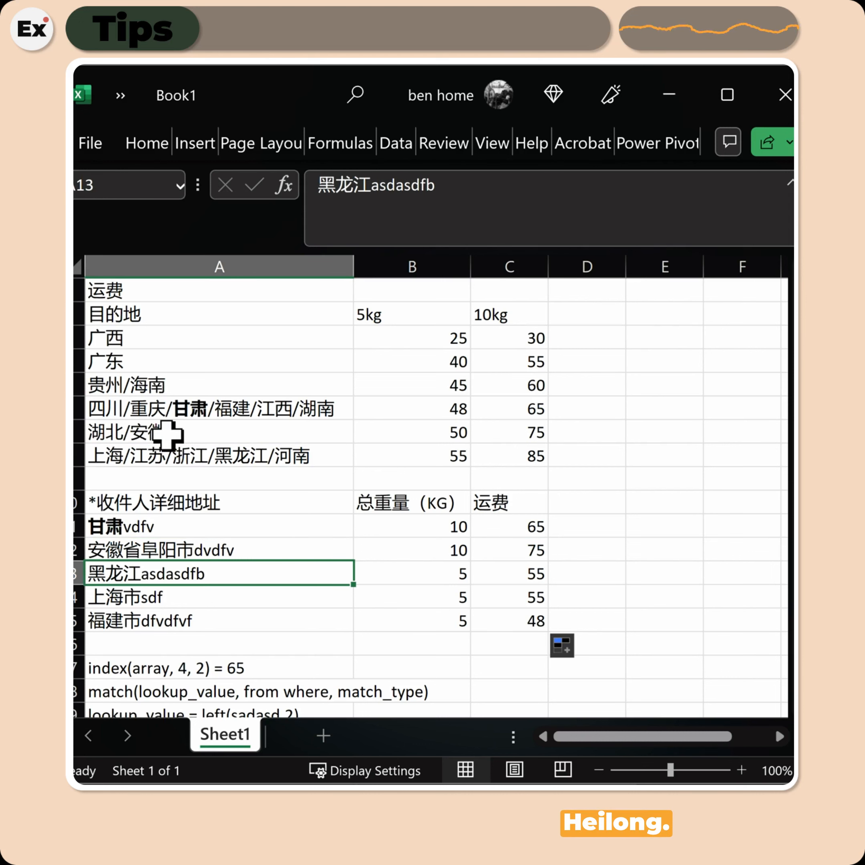
click(291, 411)
click(263, 454)
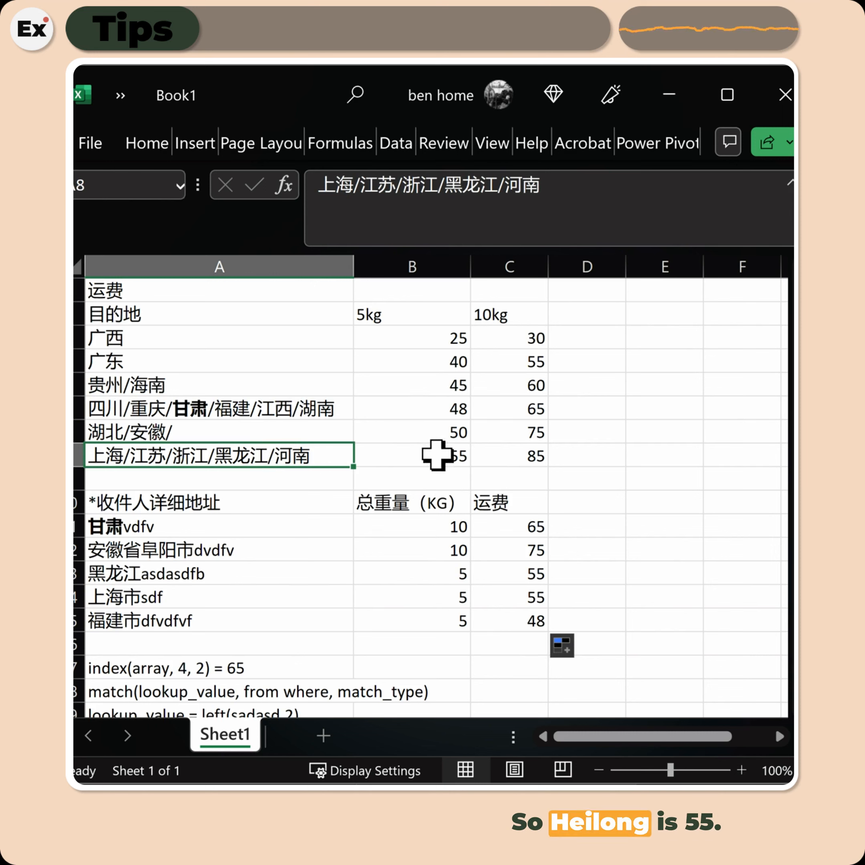
click(448, 453)
click(529, 574)
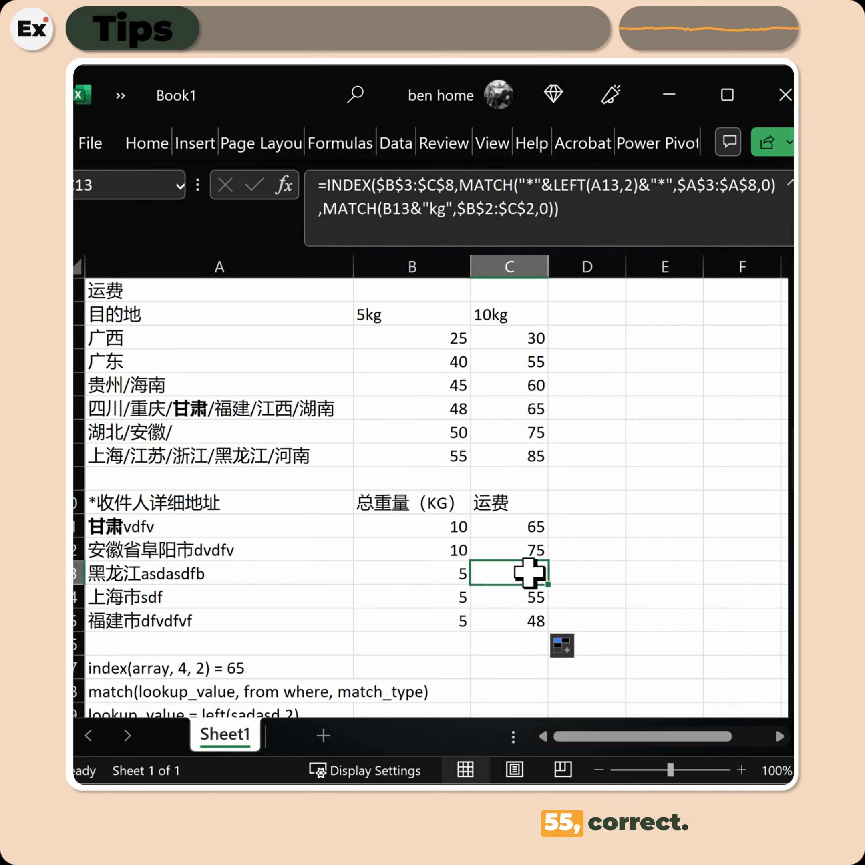
click(128, 600)
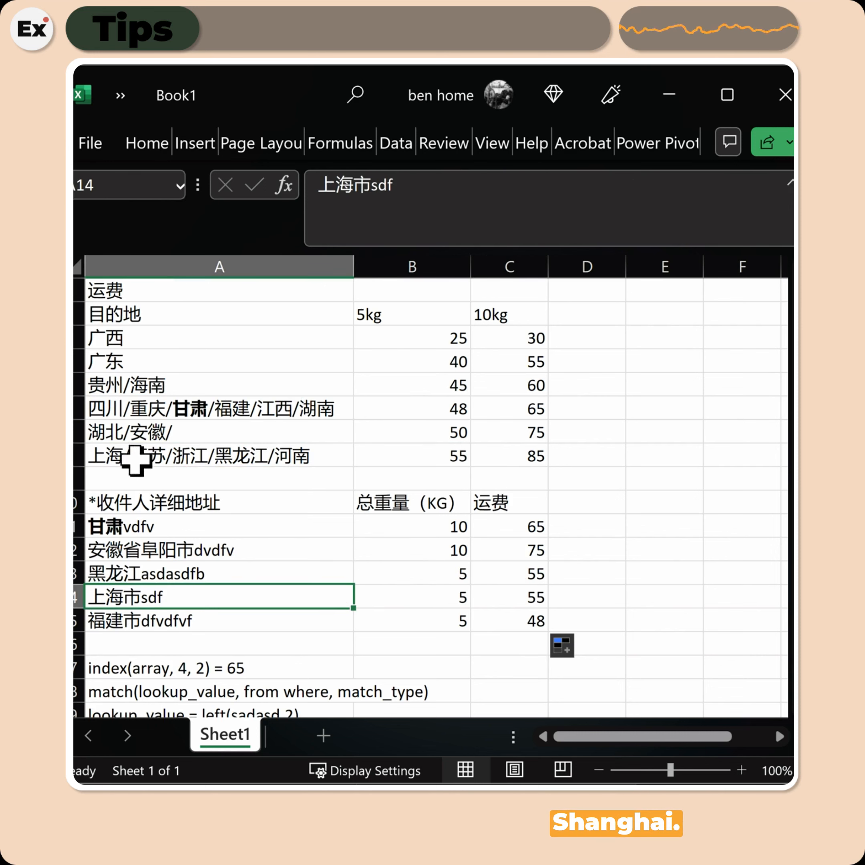
click(460, 454)
click(518, 600)
click(164, 622)
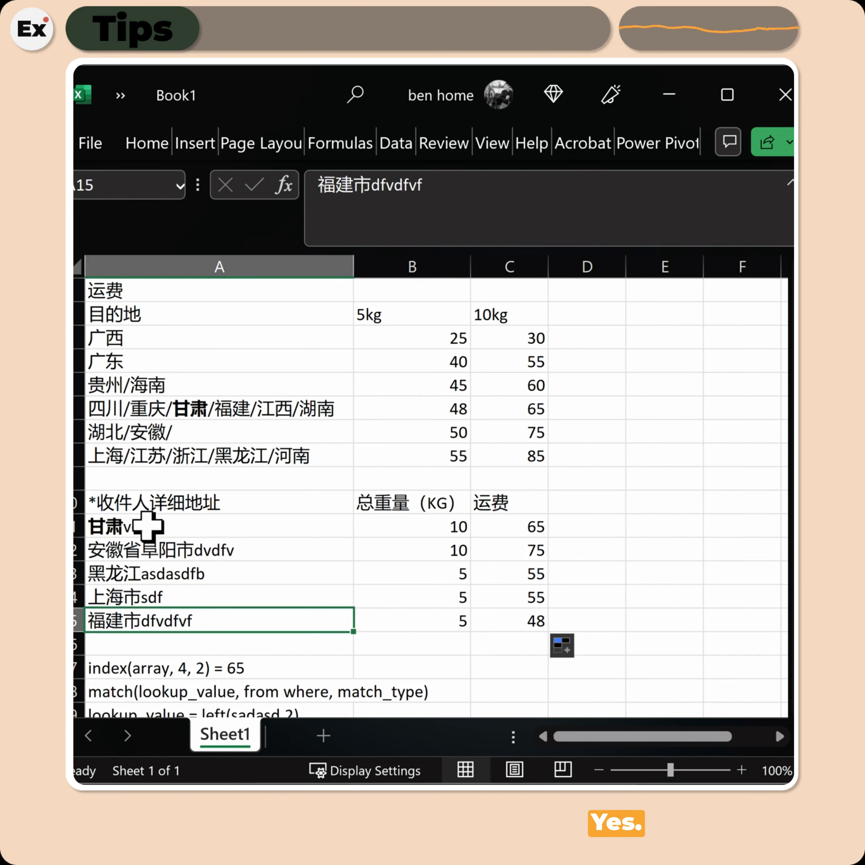
click(199, 411)
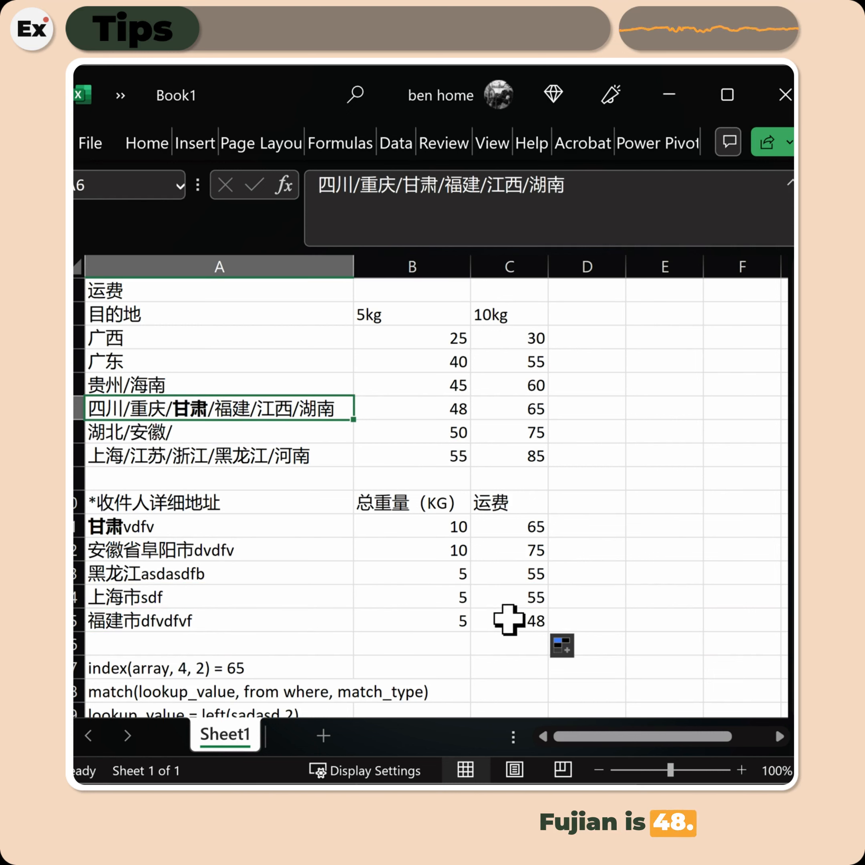
Delete the leading character 上 from the address in A14 to test a destination missing from the table
click(100, 599)
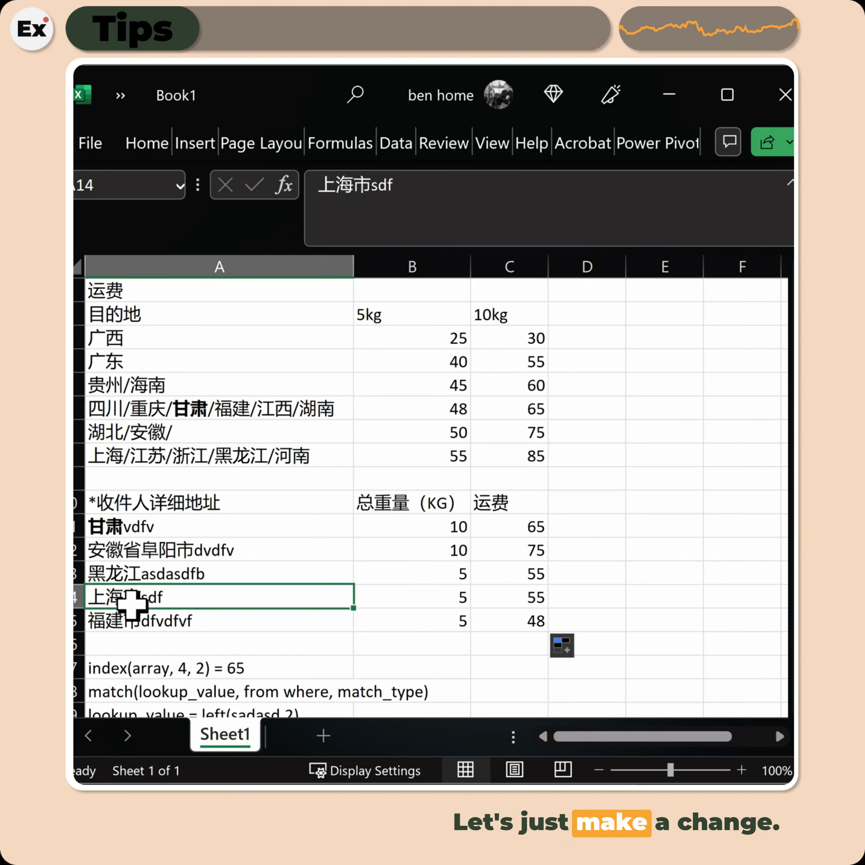
double_click(119, 595)
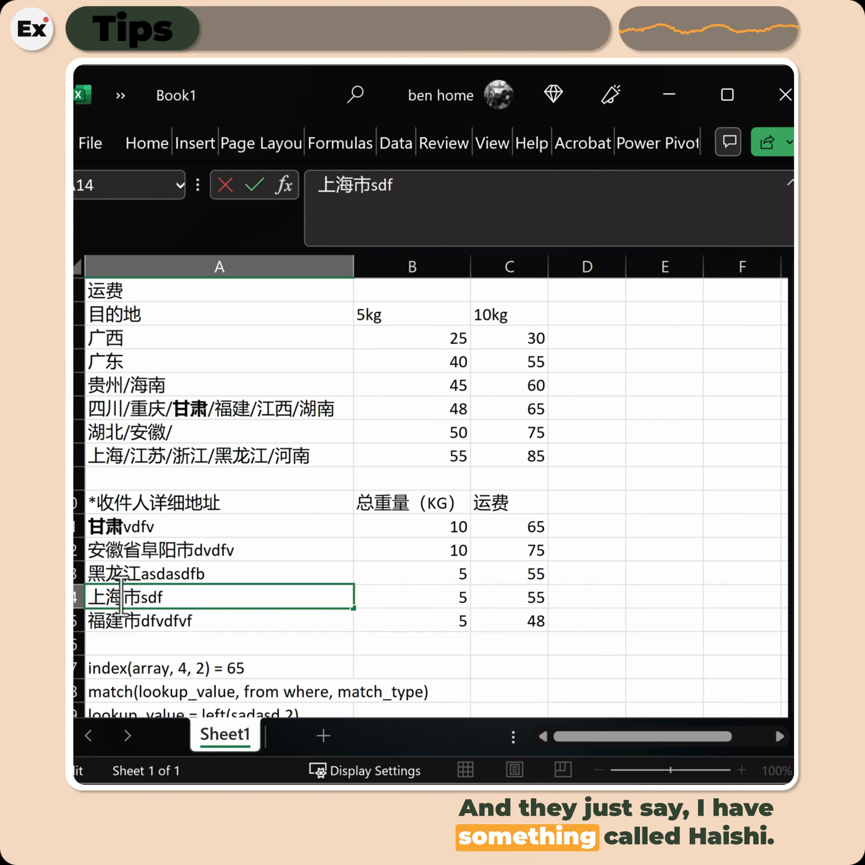
drag(106, 597, 89, 597)
key(Return)
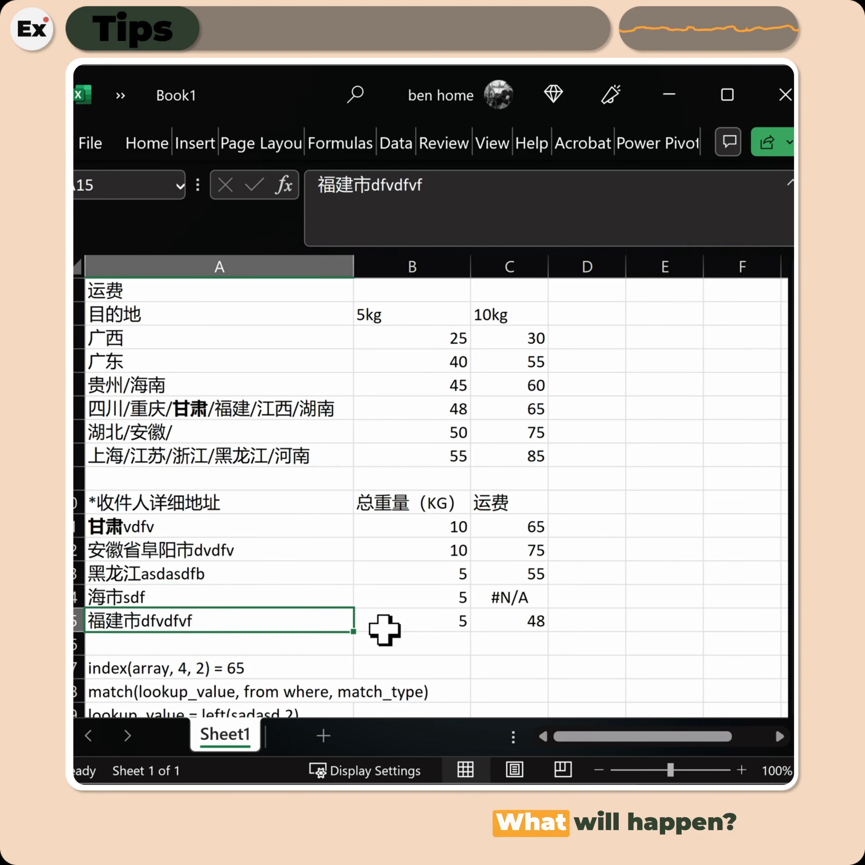
Insert the IFERROR function with its opening bracket before INDEX in the C14 shipping fee formula
click(500, 597)
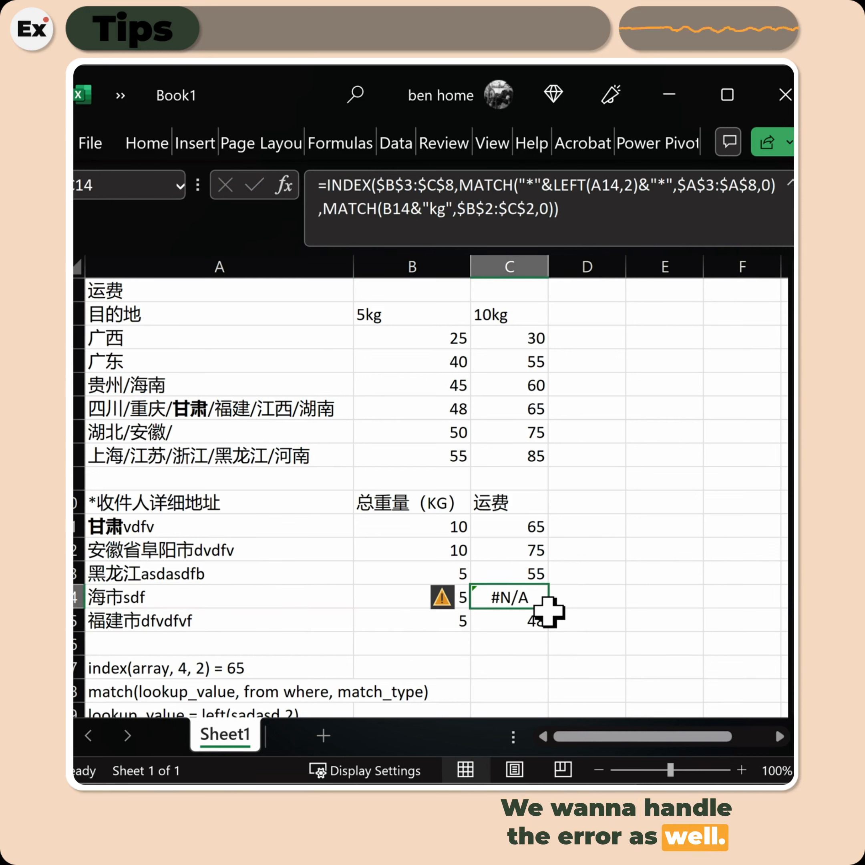
drag(596, 199, 305, 179)
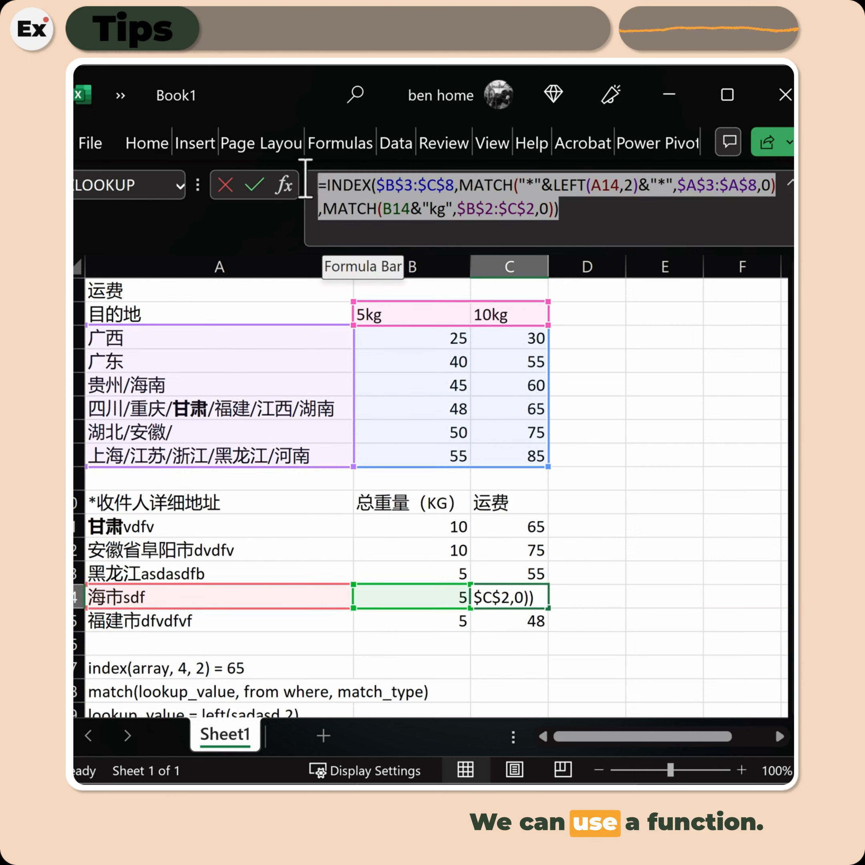
click(327, 186)
text(ife)
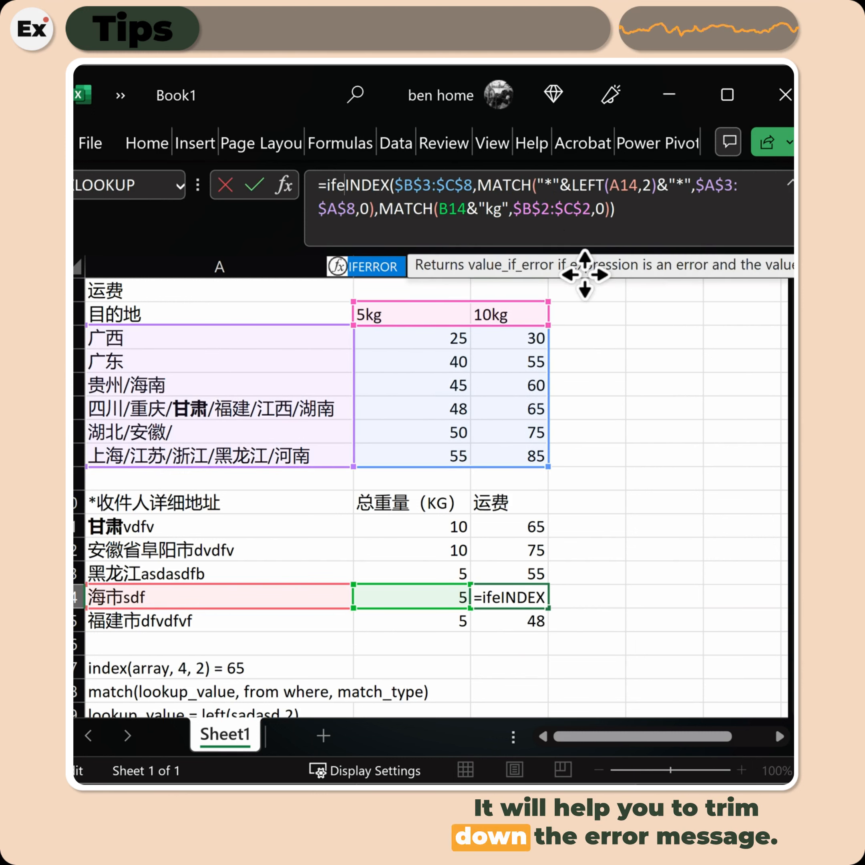
key(Tab)
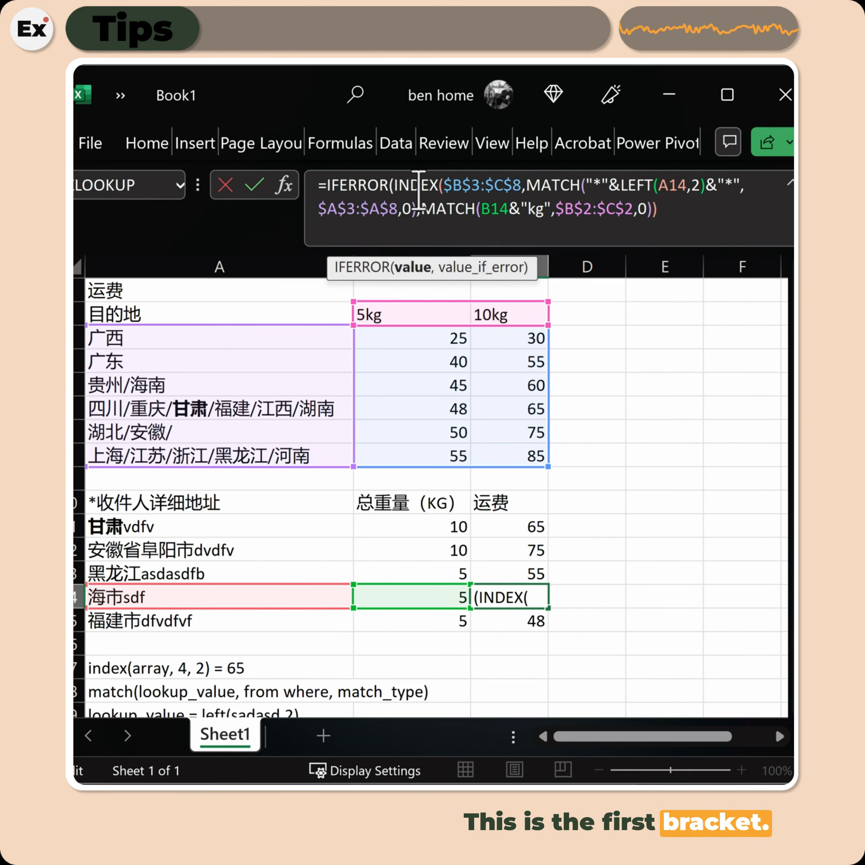
Add "nothing found" as IFERROR's error value in C14, close the formula, and autofit column C's width
key(End)
text(,)
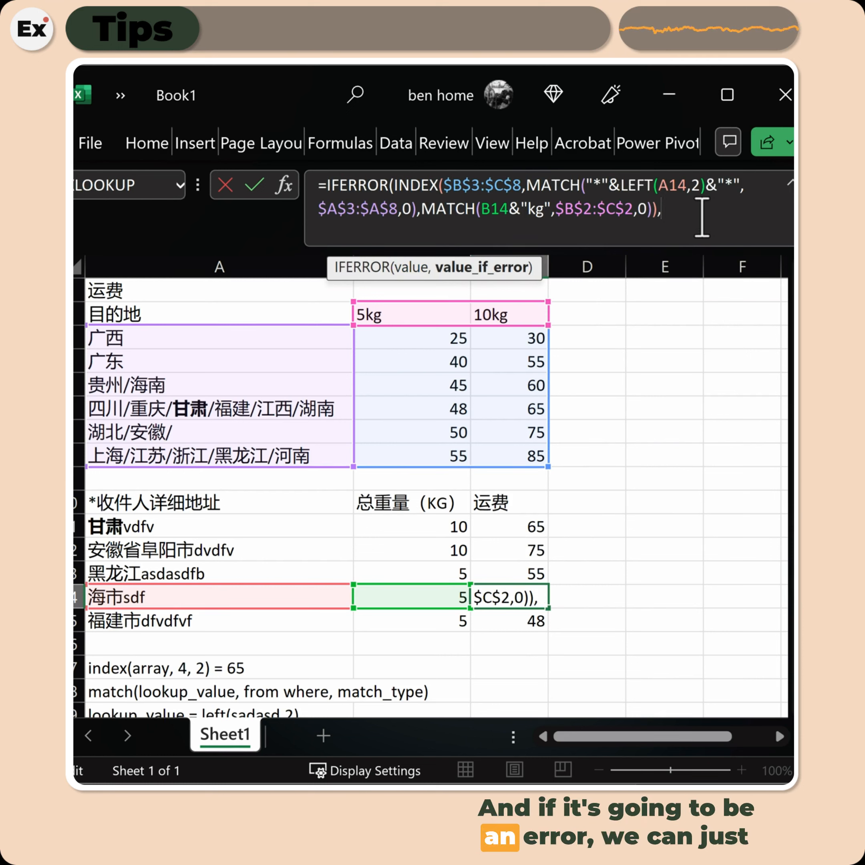
text(")
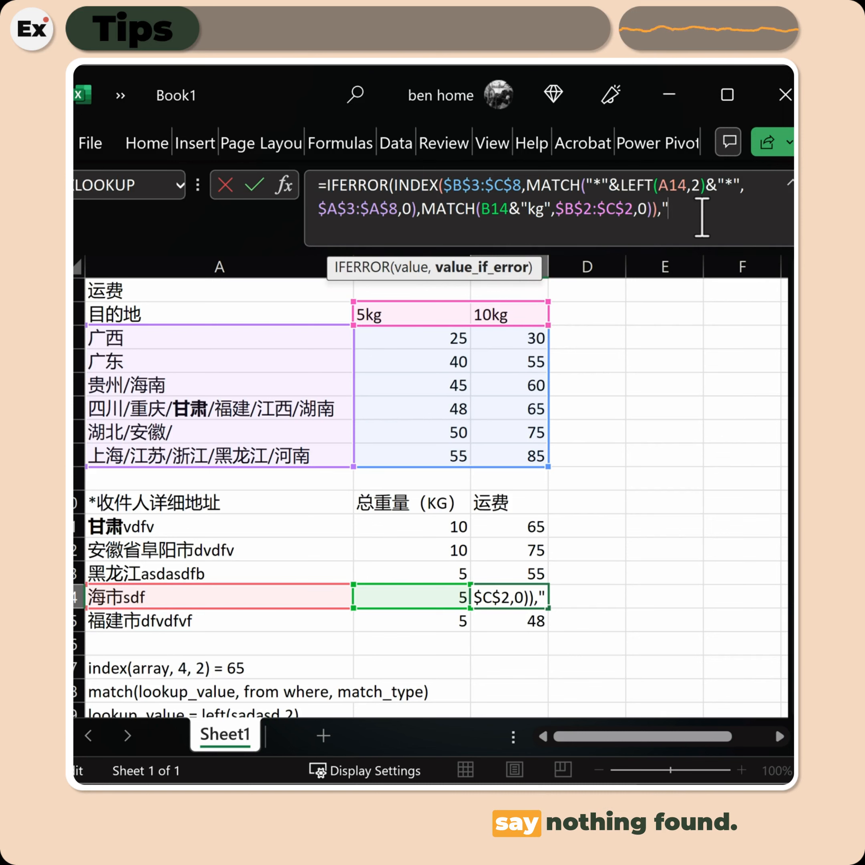
text(nothing found)
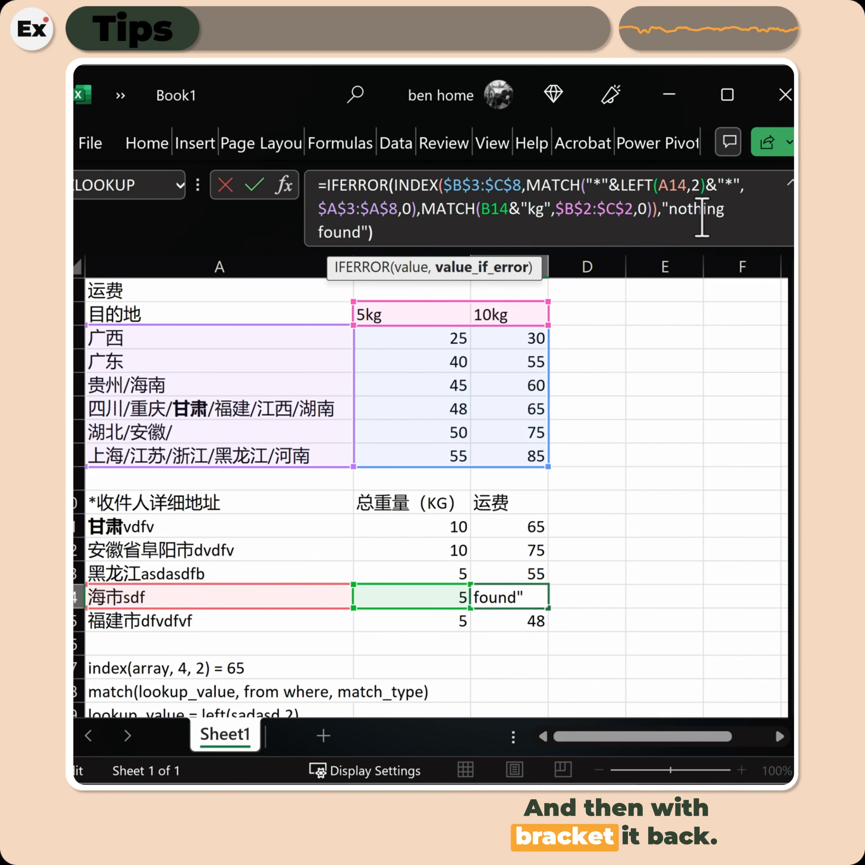
text())
key(Return)
key(Up)
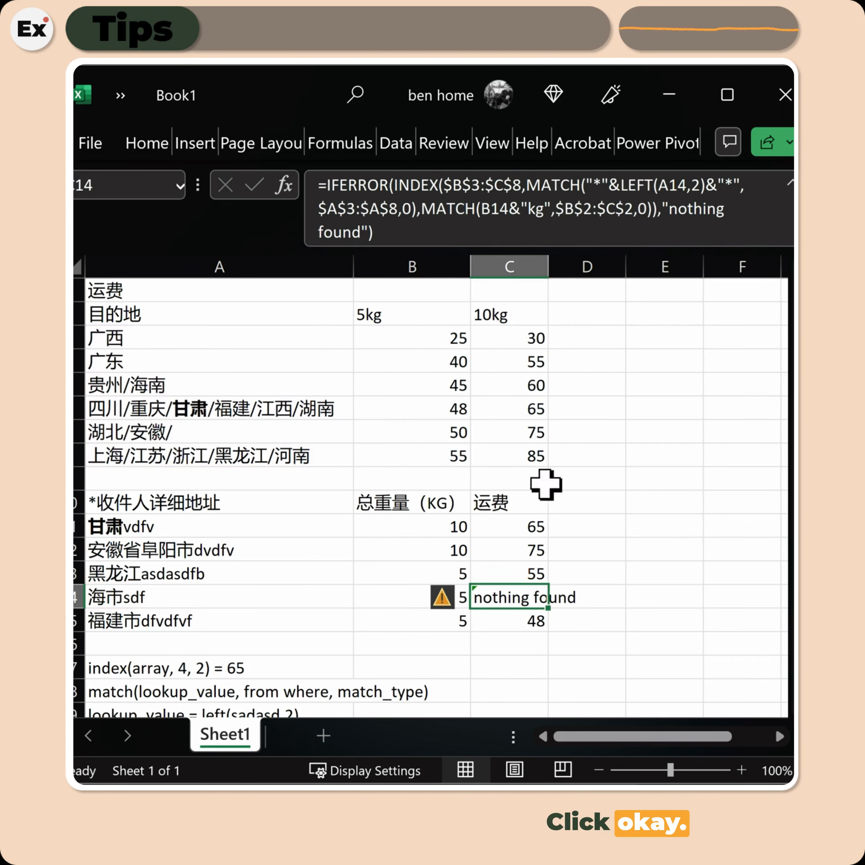
double_click(549, 266)
Check the C11 fee against its address and weight, and C14 against its address and the destination list
click(568, 521)
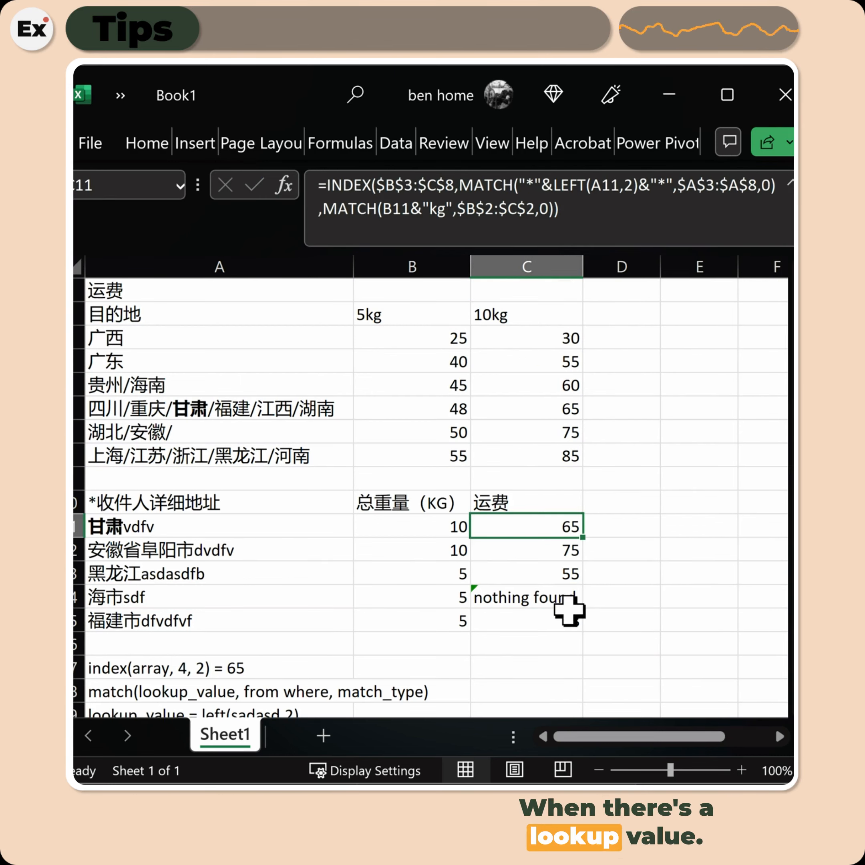
click(328, 527)
click(368, 523)
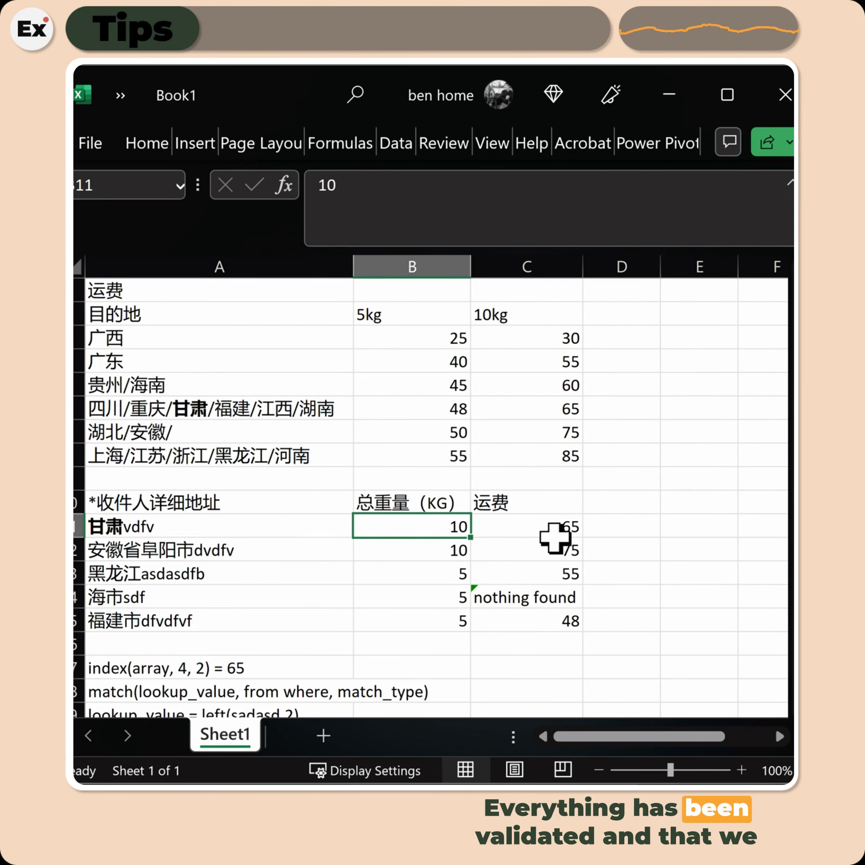
click(557, 530)
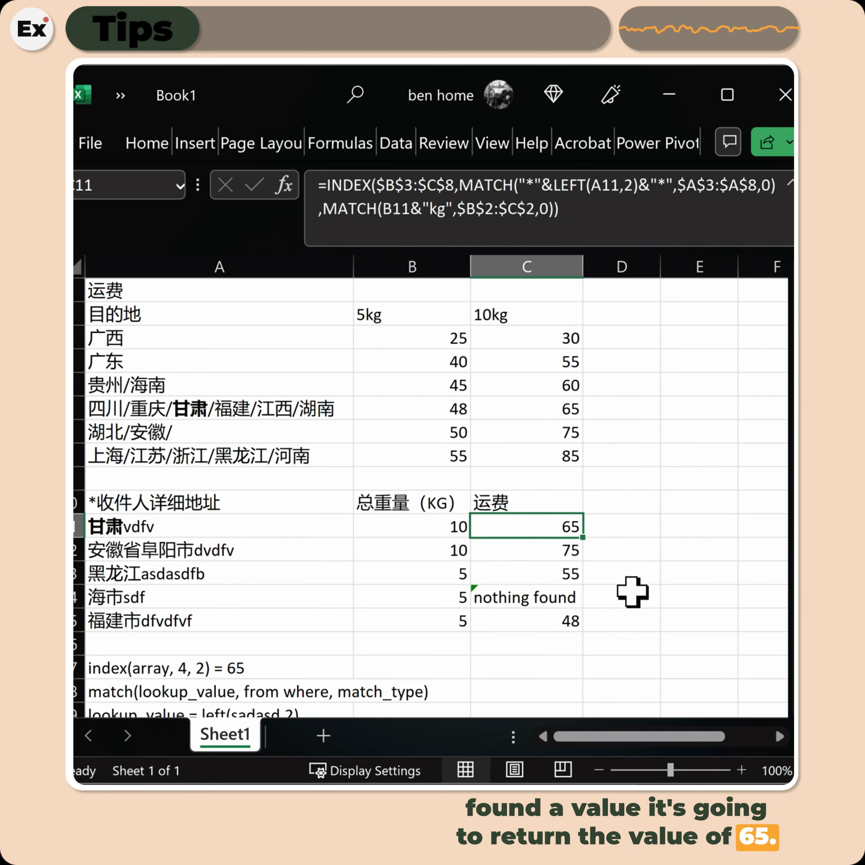
click(541, 597)
click(149, 605)
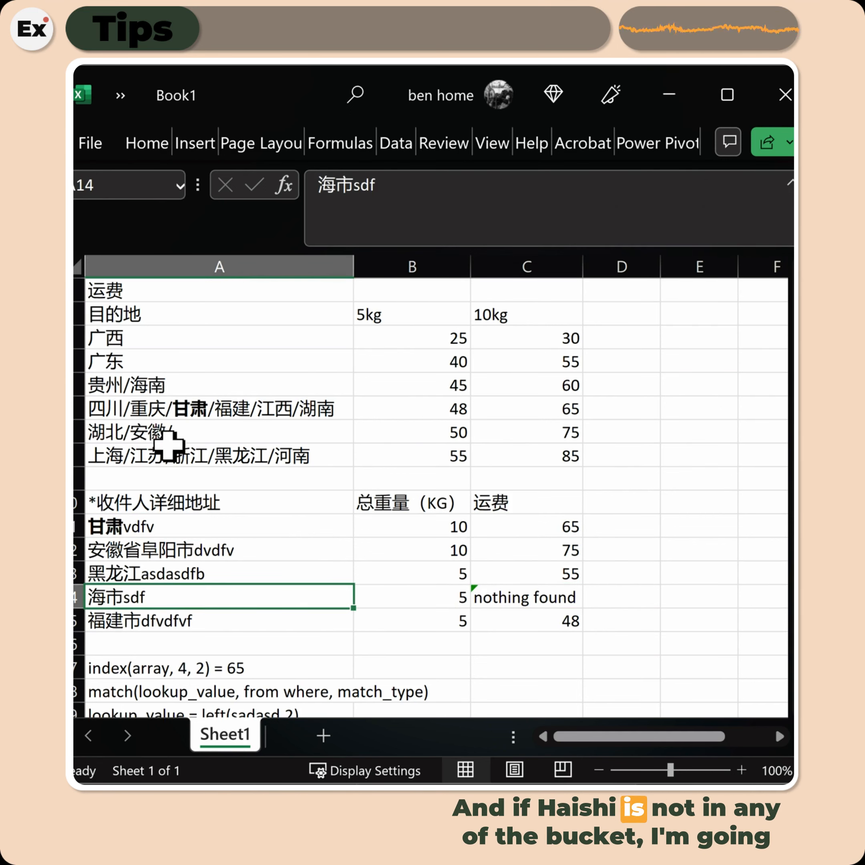
drag(170, 456, 166, 340)
click(557, 597)
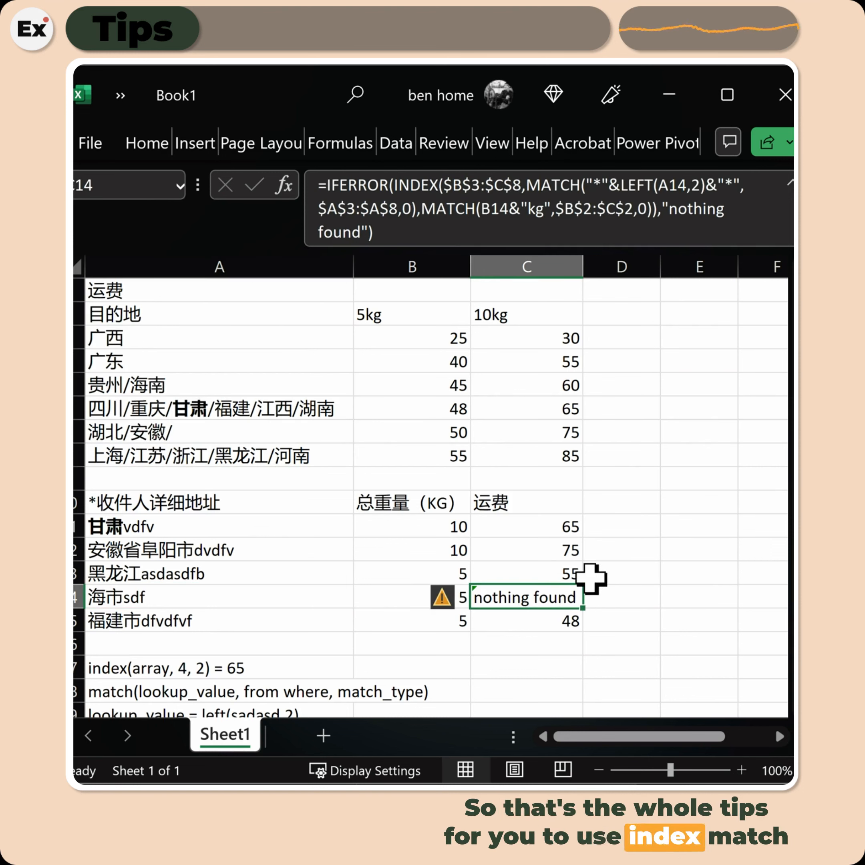
Review the wildcard lookup note in A20, the fee results in C11:C15 and the rate table B3:C8
scroll(342, 664, down, 1)
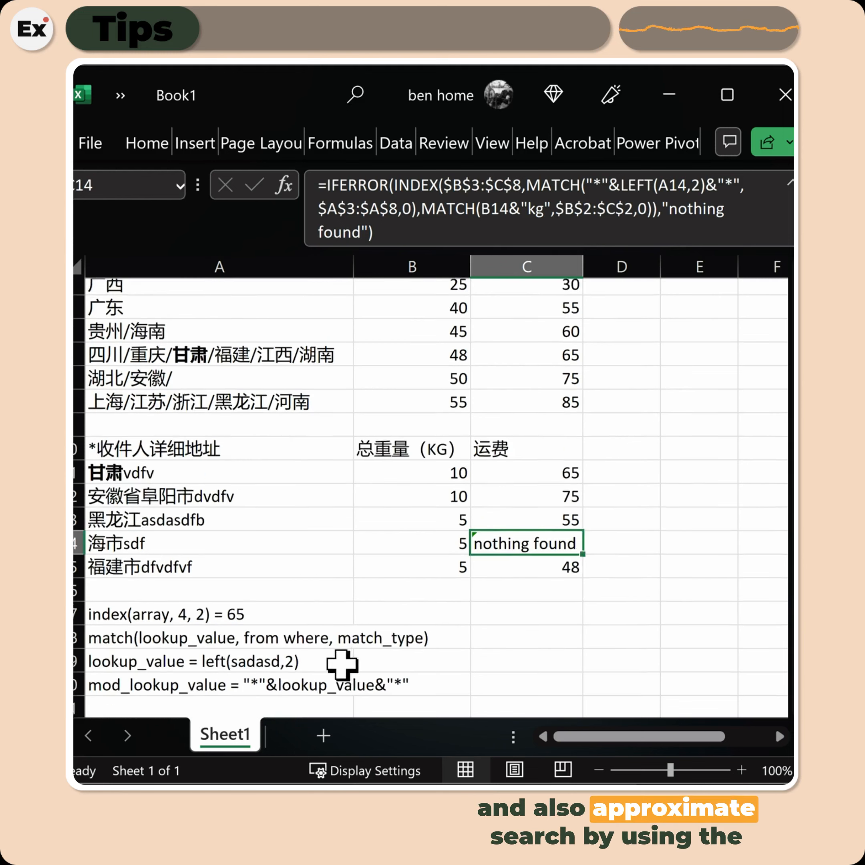
scroll(342, 664, down, 2)
click(339, 599)
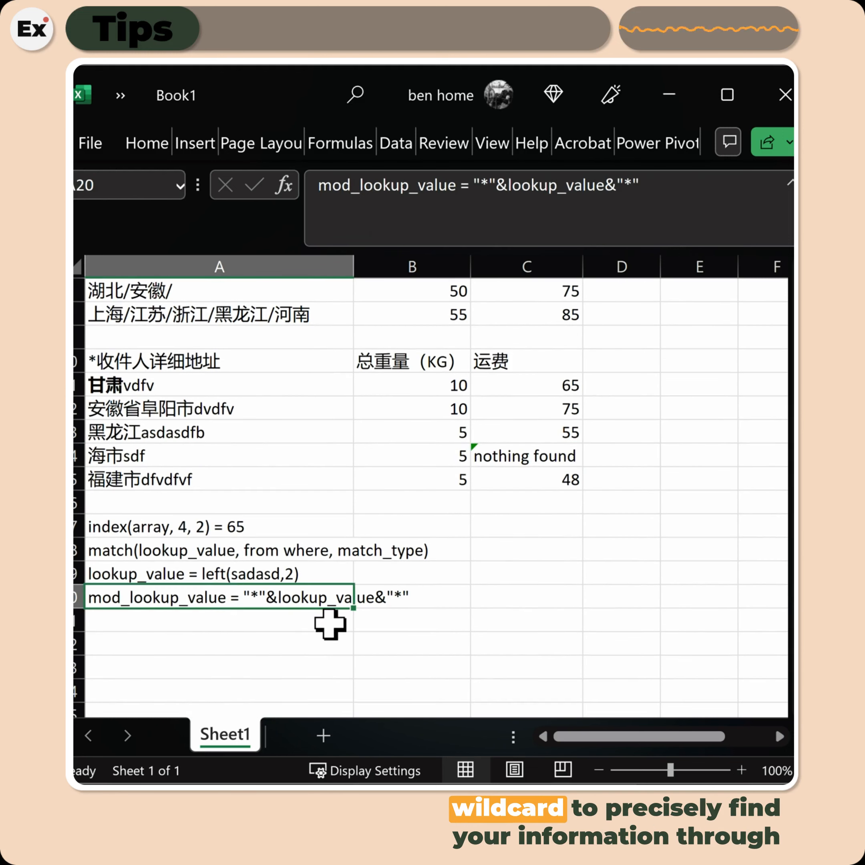
scroll(330, 624, up, 2)
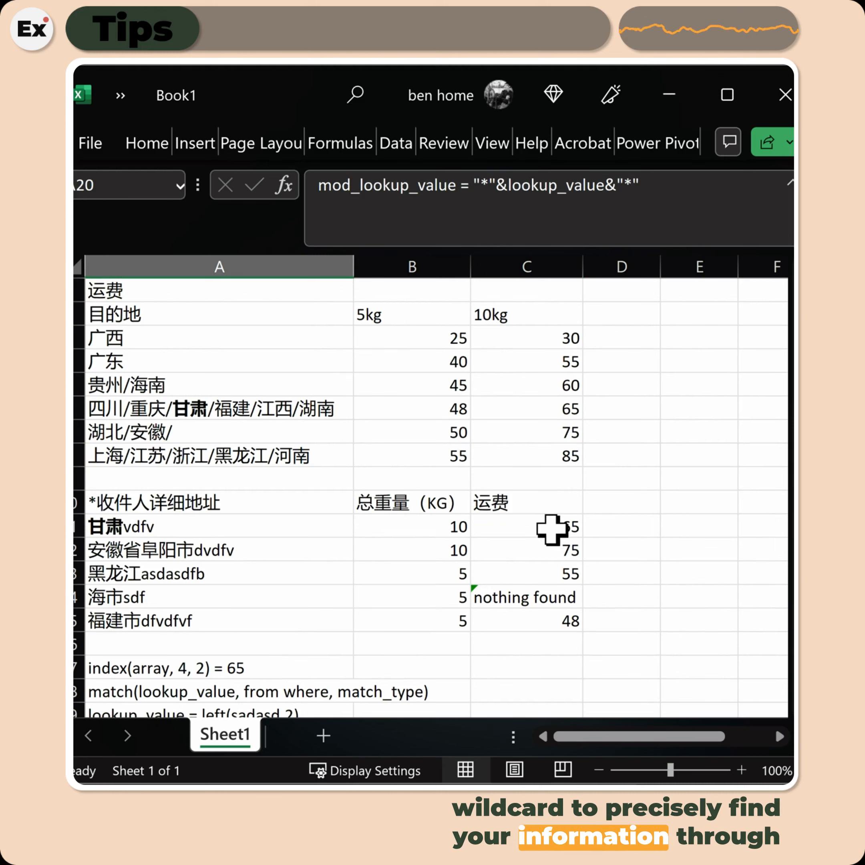
drag(551, 530, 554, 614)
drag(531, 444, 404, 342)
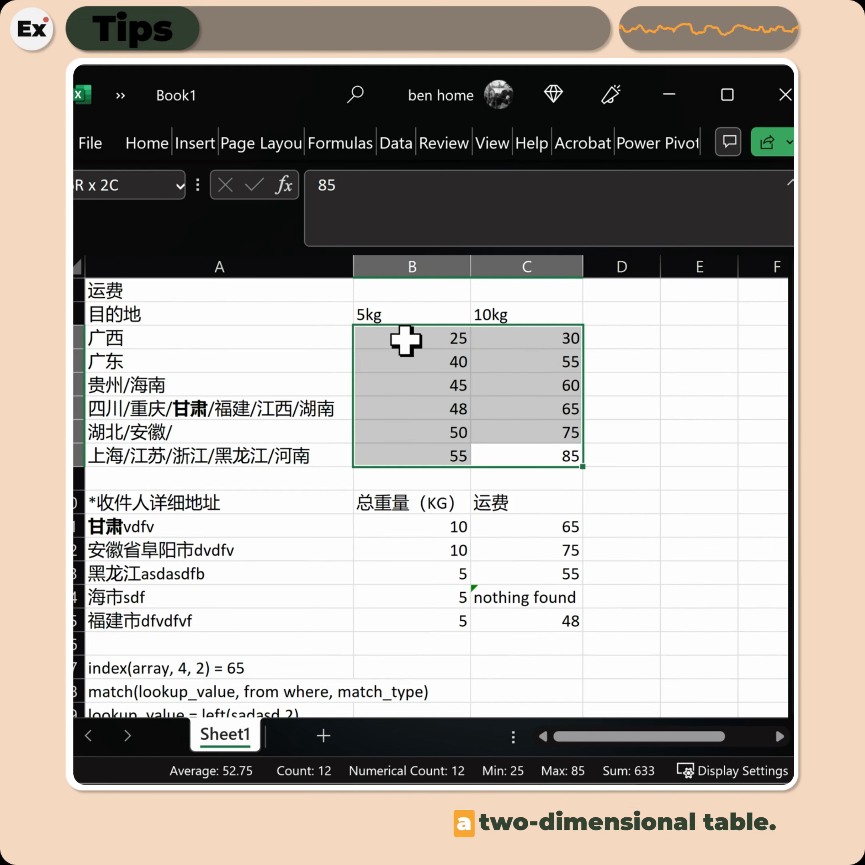